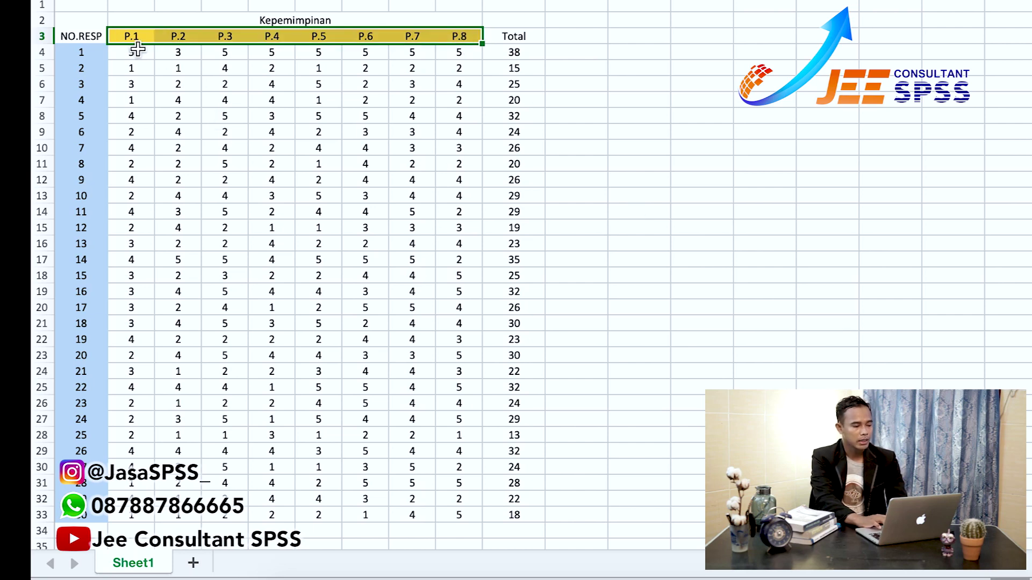
Examine the questionnaire table's respondent numbers, the first respondent's answers to P.1 through P.8, and the Total column
click(77, 56)
key(ctrl+shift+Down)
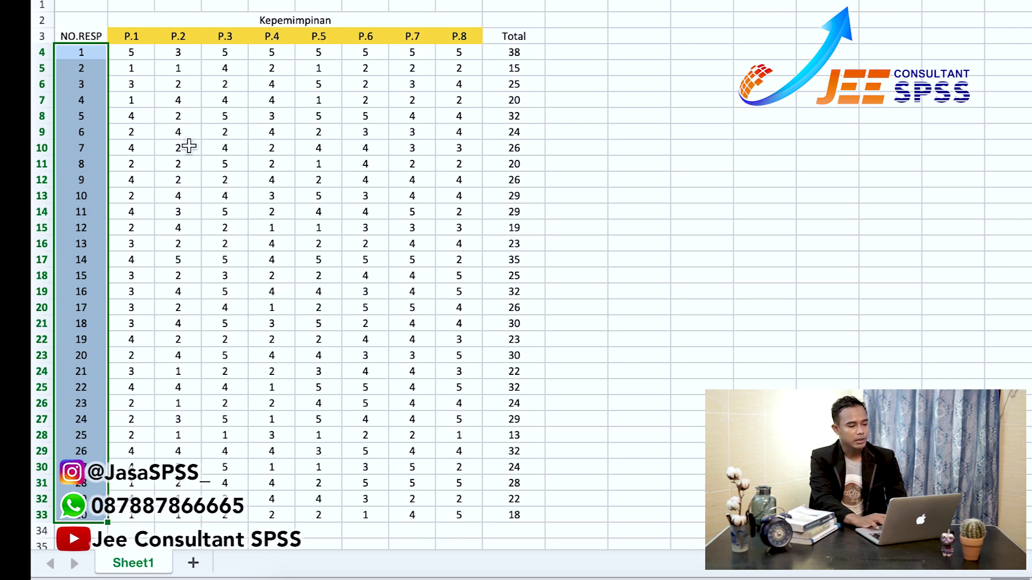
click(129, 65)
click(132, 55)
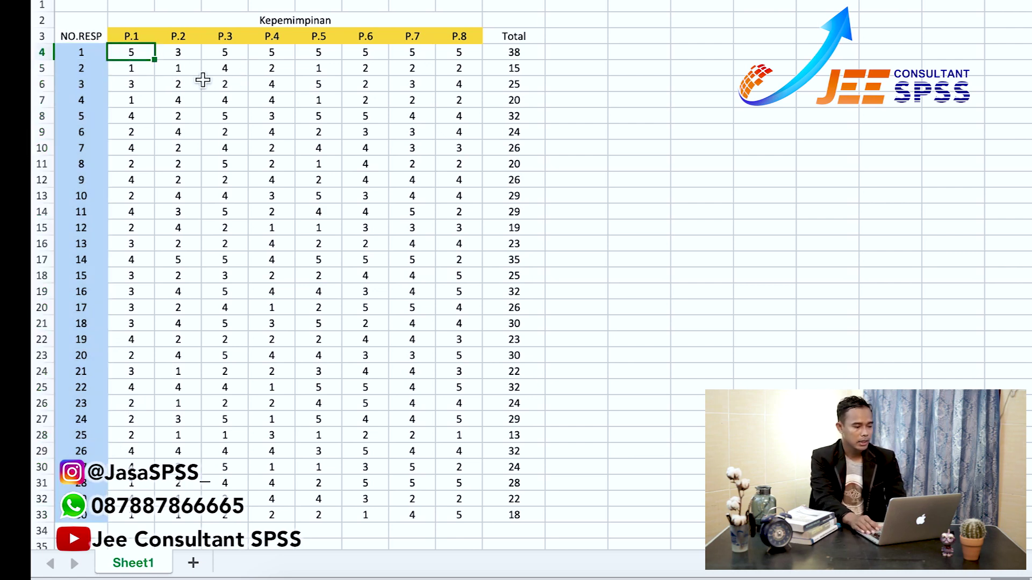
key(ctrl+shift+Right)
key(shift+Left)
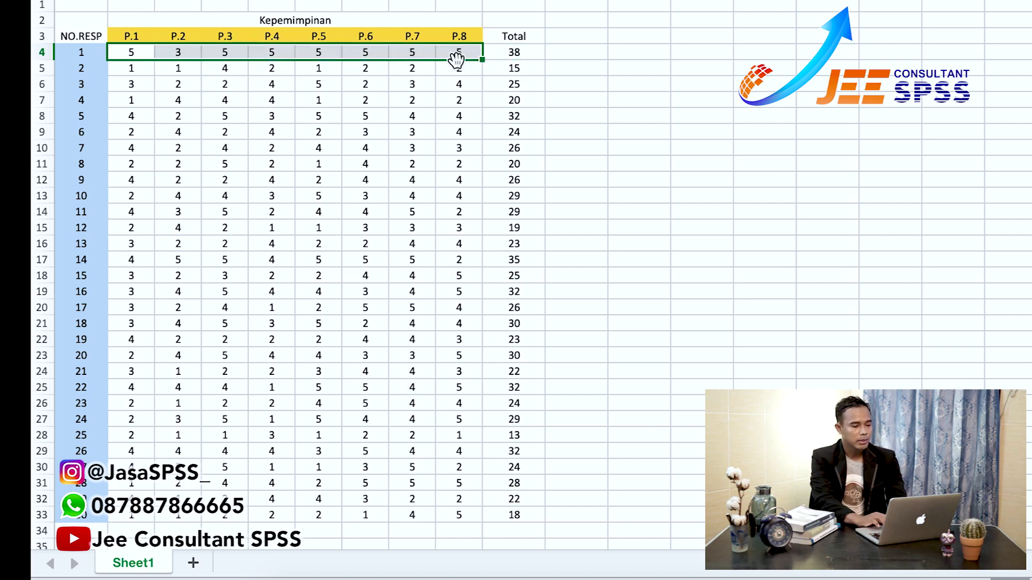
click(514, 1)
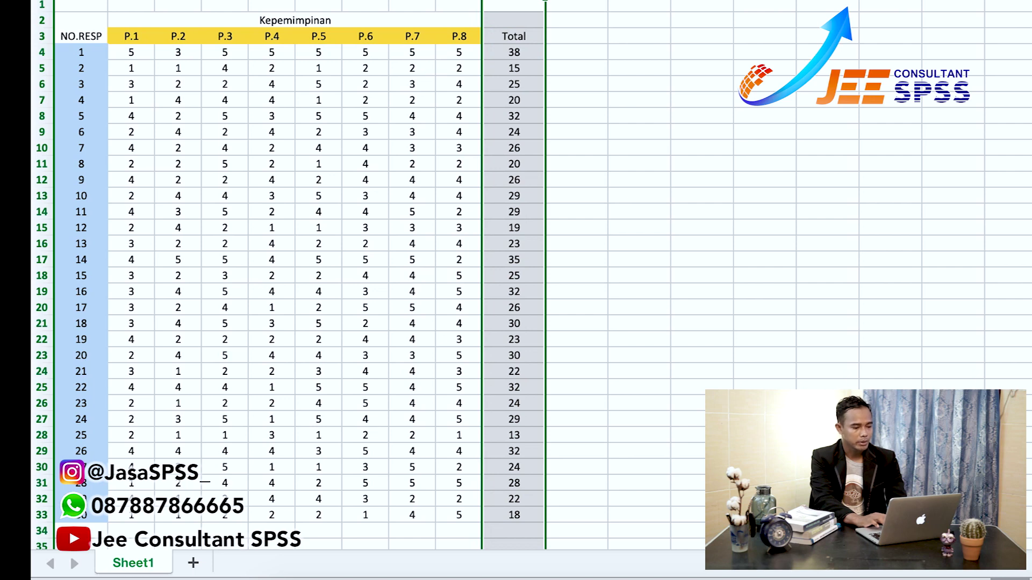
click(520, 54)
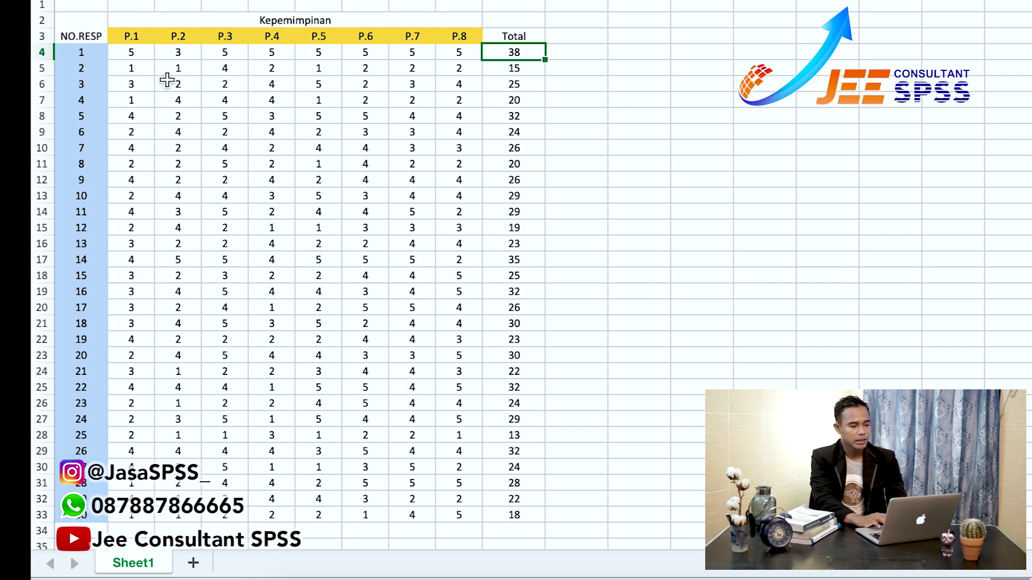
Copy all respondents' answers and totals, cells B4 to J33, without the headings and respondent numbers
click(135, 58)
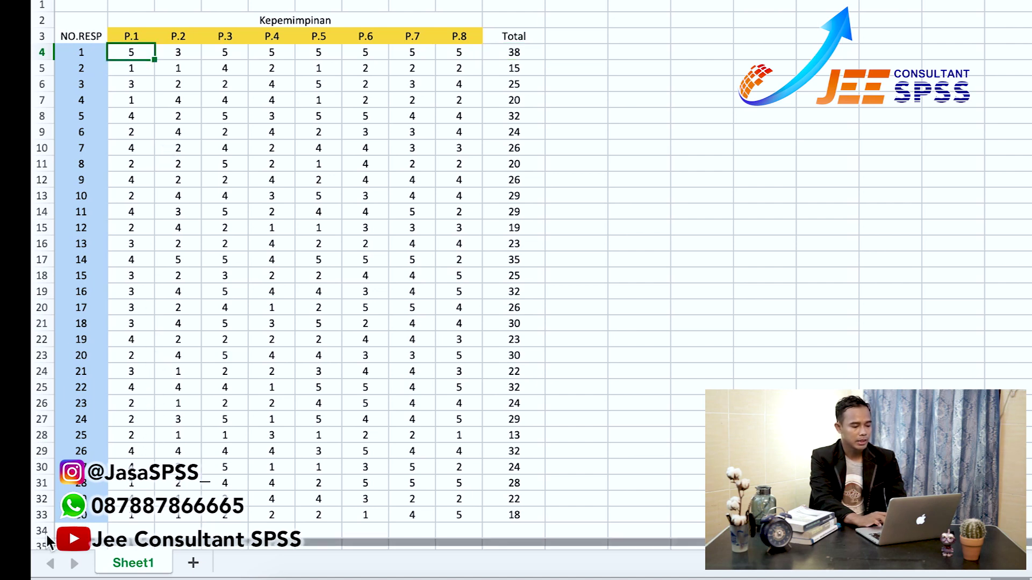
key(Up)
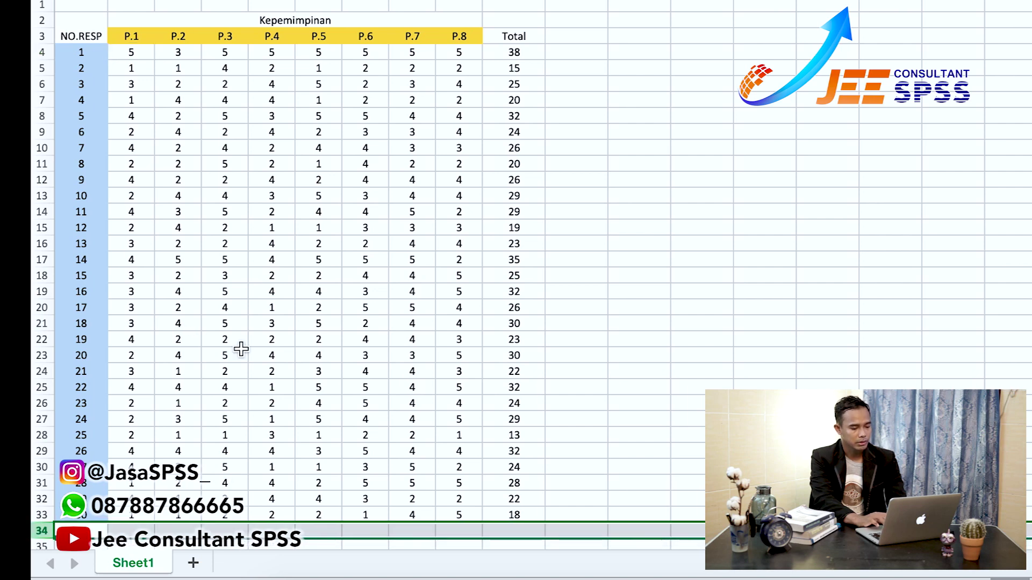
key(Down)
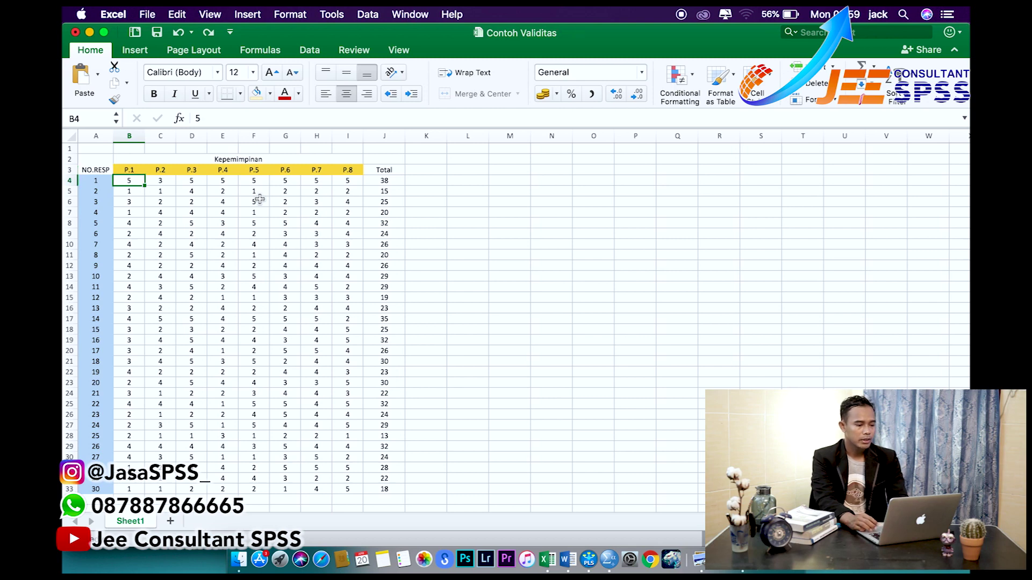
key(ctrl+shift+Right)
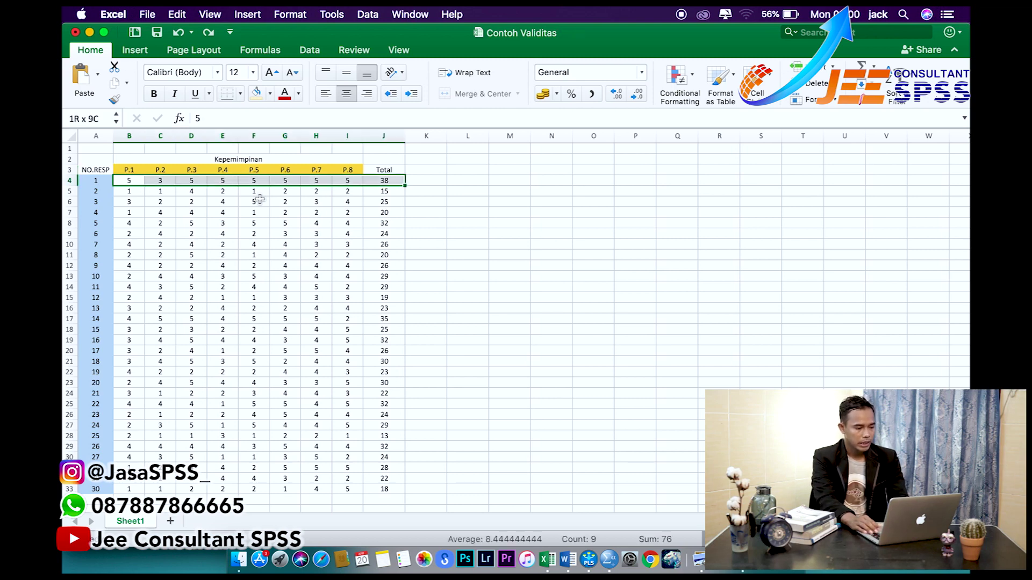
key(ctrl+shift+Down)
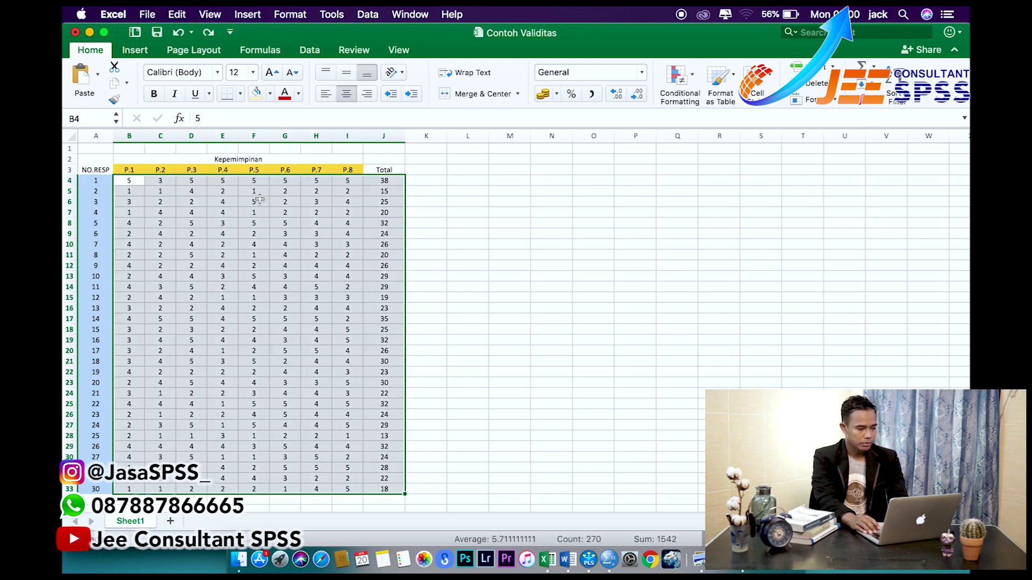
key(cmd+c)
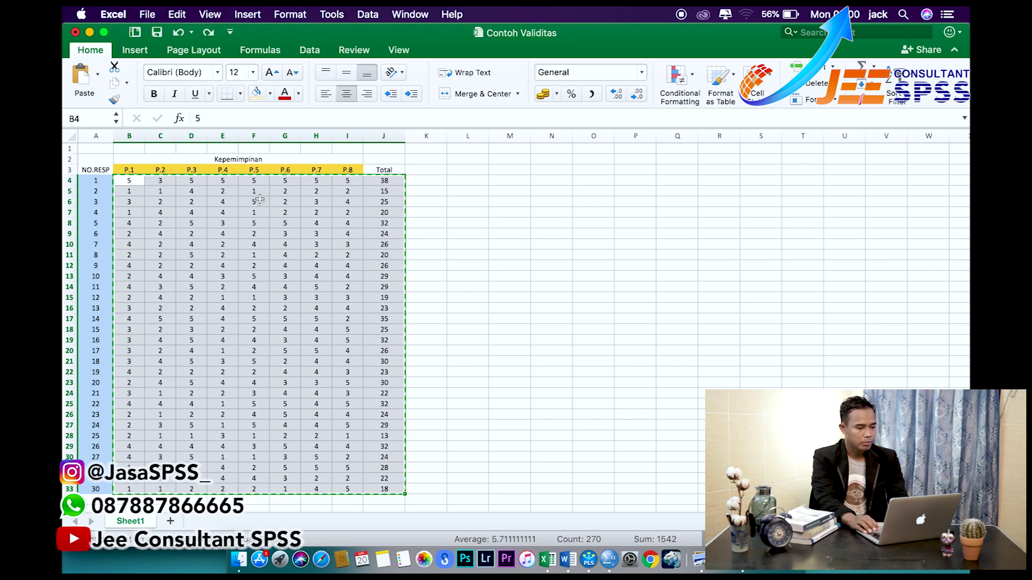
Switch to SPSS Statistics and paste the copied scores into the empty dataset starting at the first cell
click(609, 562)
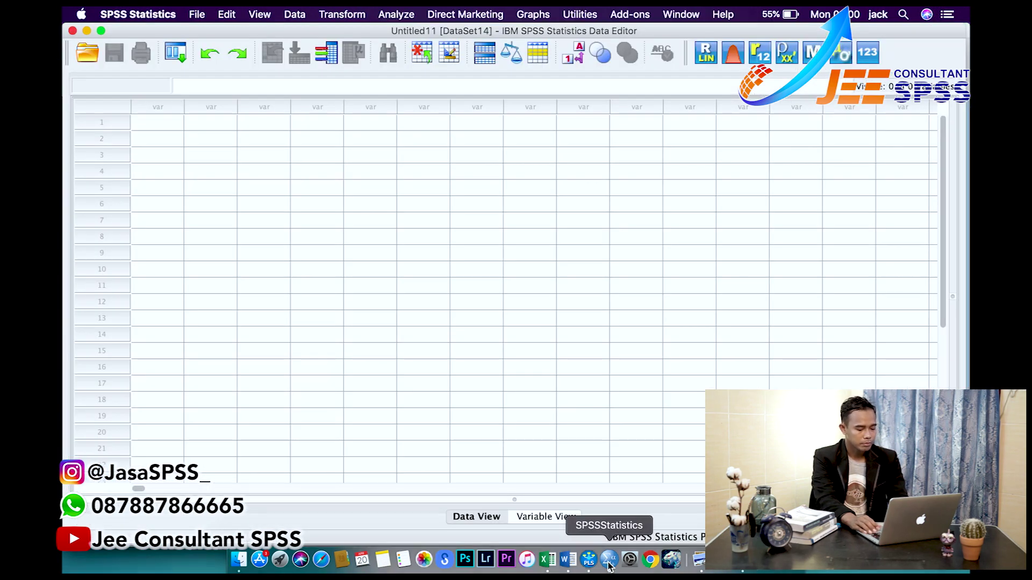
click(146, 123)
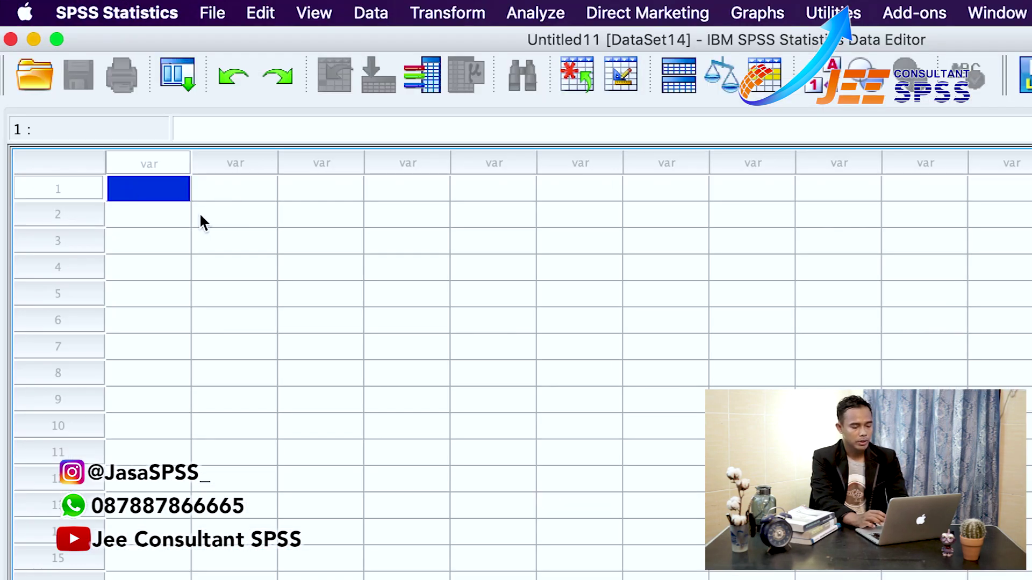
key(super+v)
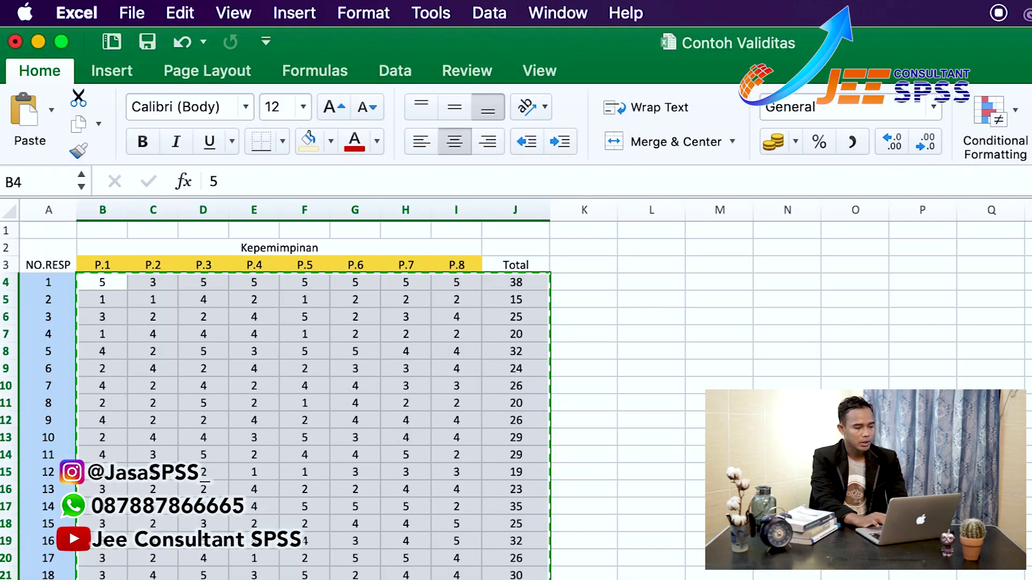
Check the column headings in the Excel table, and rename the first variable in SPSS as P.1
click(204, 332)
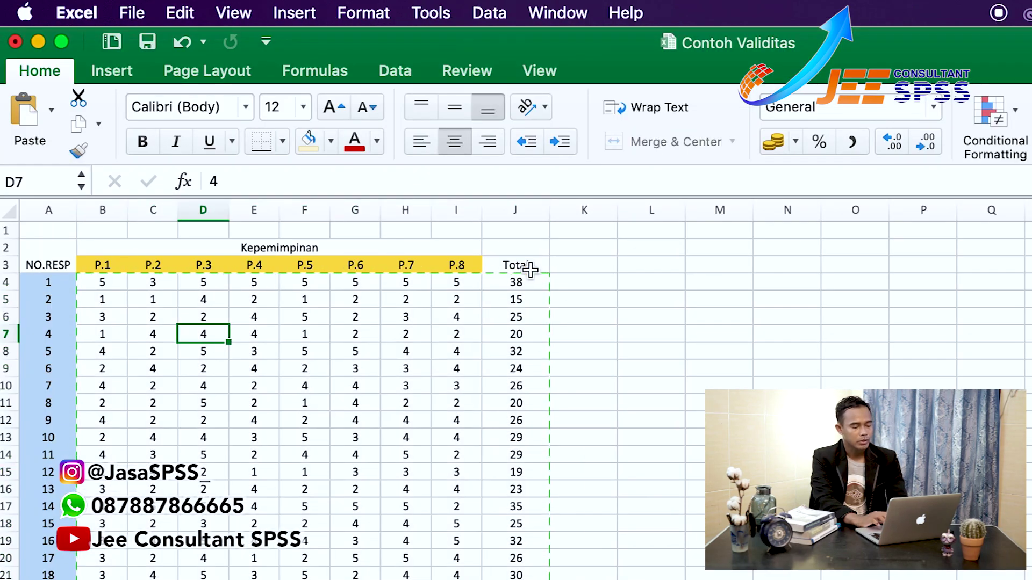
click(102, 265)
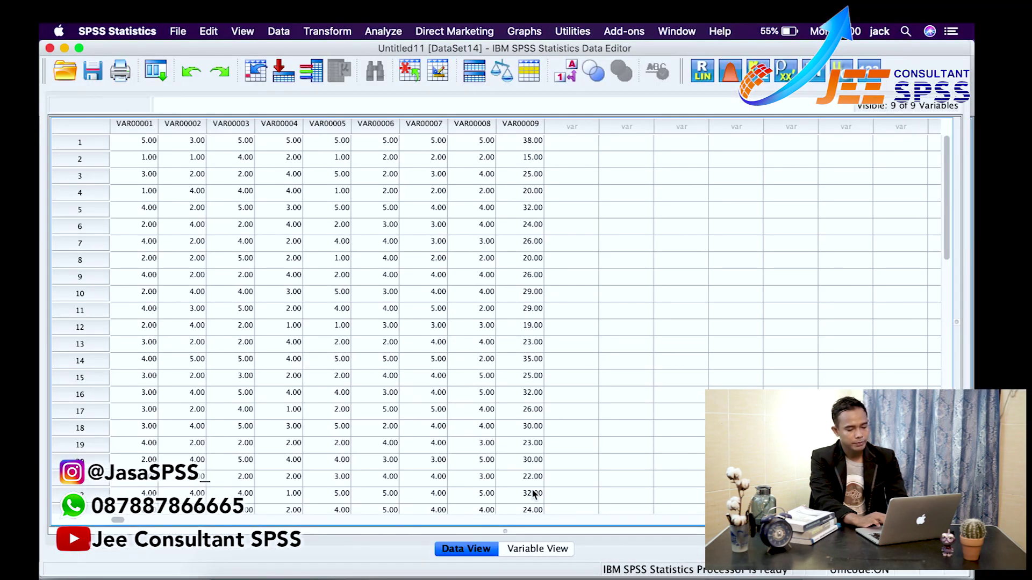
click(517, 550)
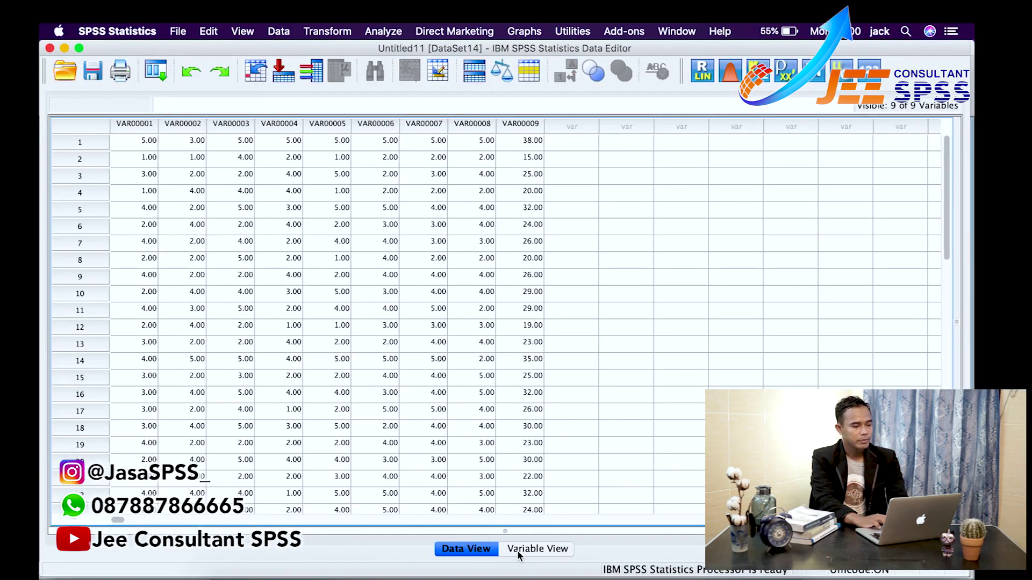
click(132, 102)
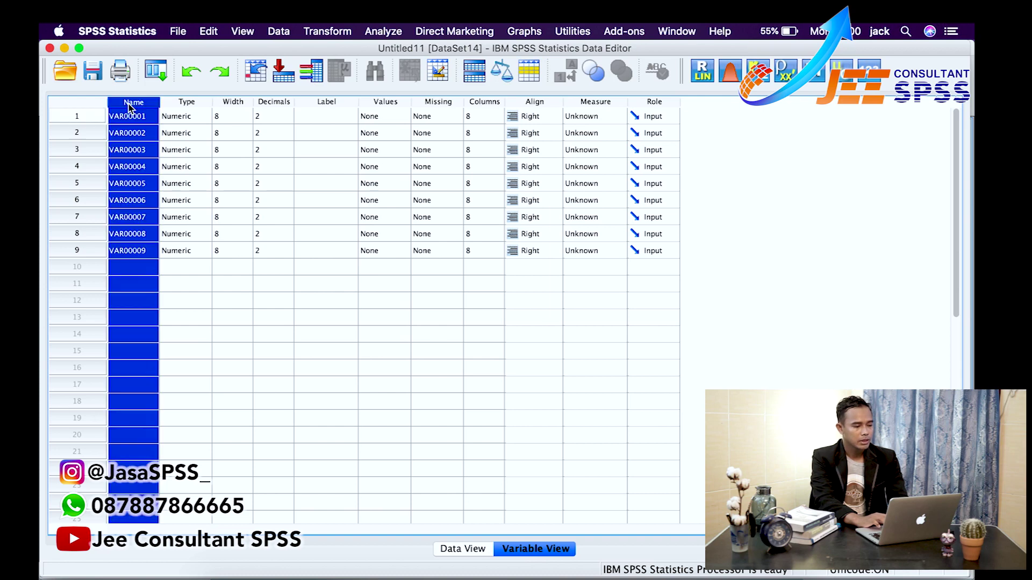
double_click(126, 116)
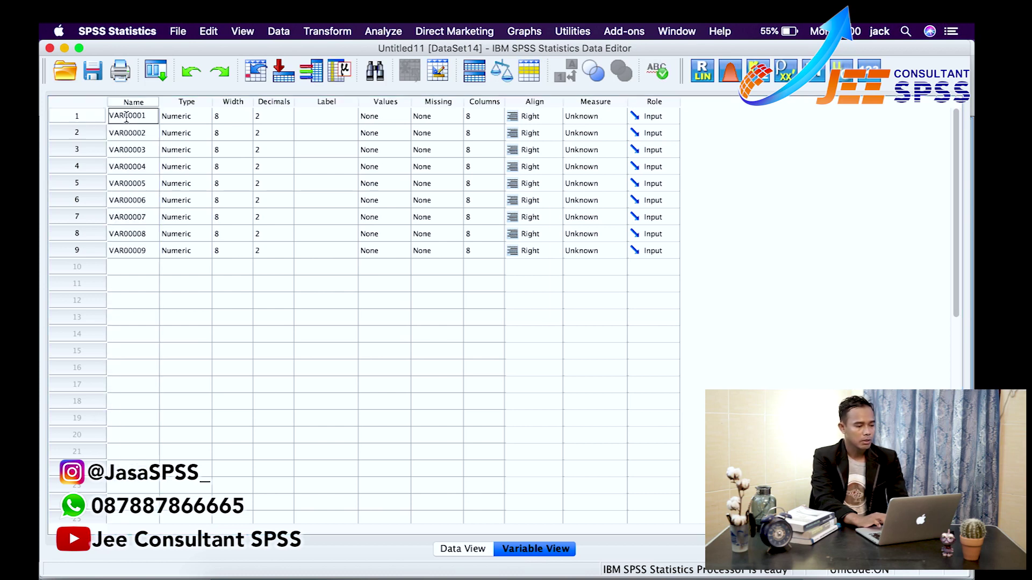
text(P.1)
key(Return)
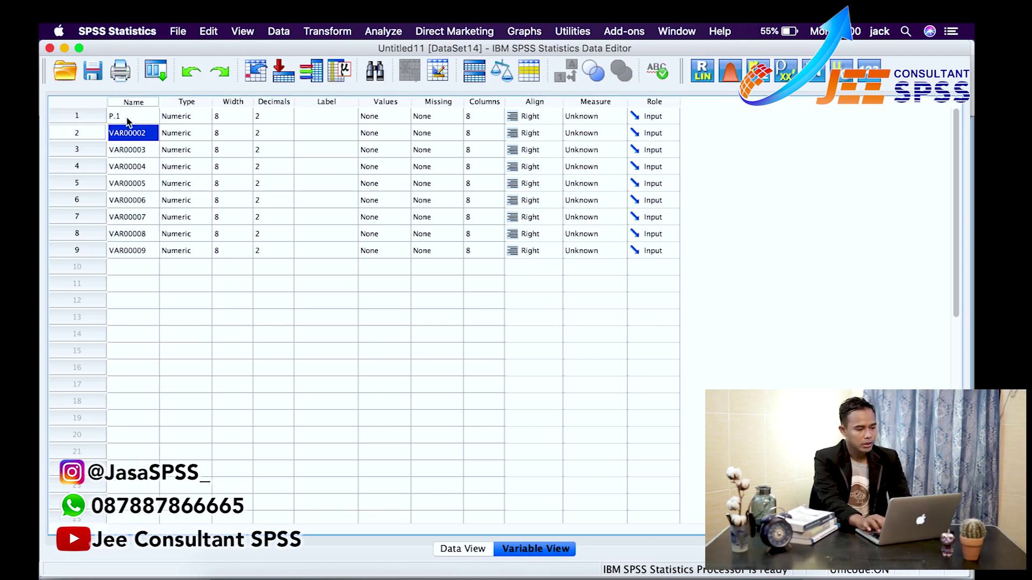
Rename the second and third variables as P.2 and P.3
double_click(124, 131)
text(P)
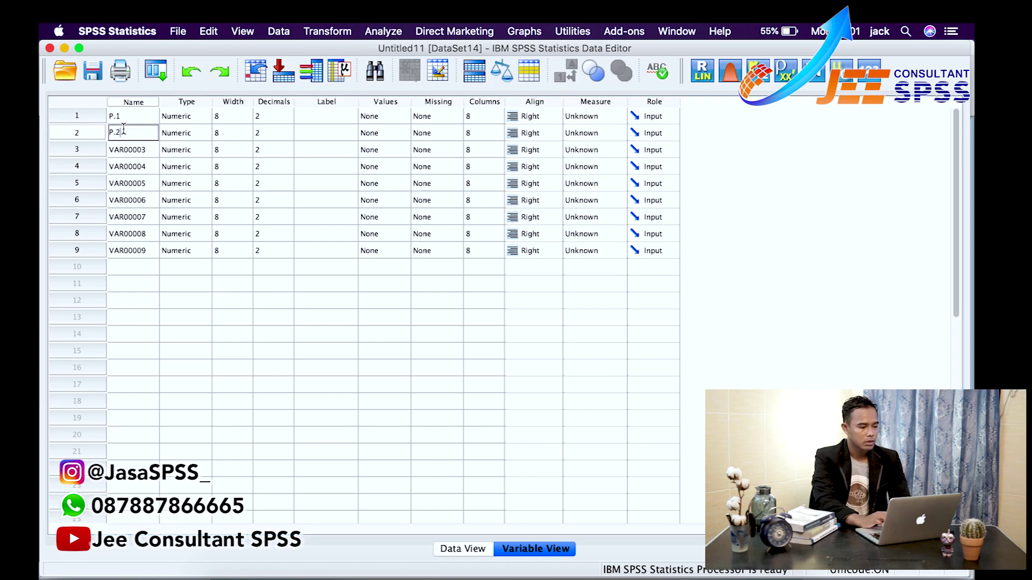
text(.2)
key(Return)
double_click(122, 149)
text(P.3)
key(Return)
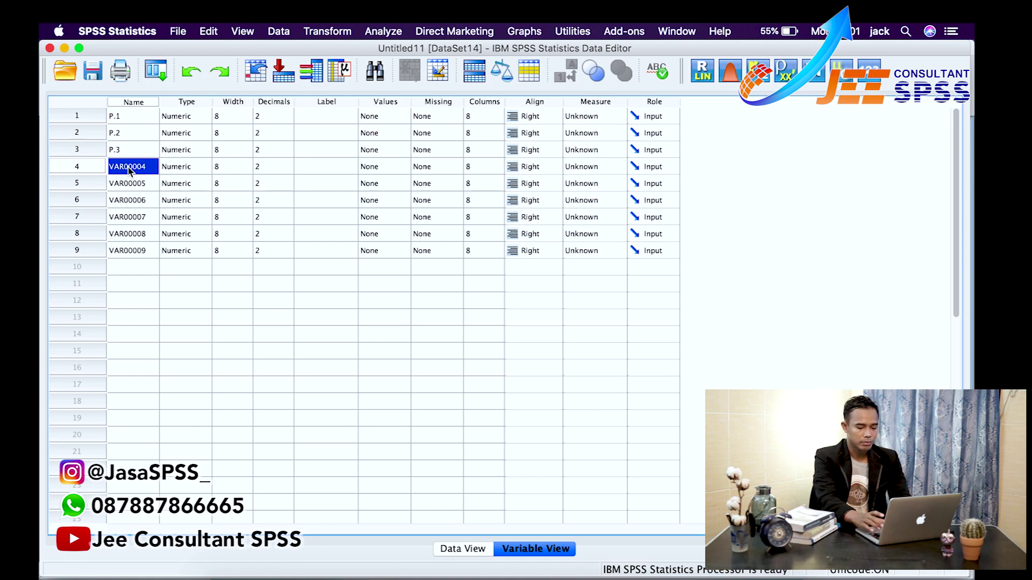
Rename the fourth and fifth variables as P.4 and P.5
double_click(128, 166)
text(P.4)
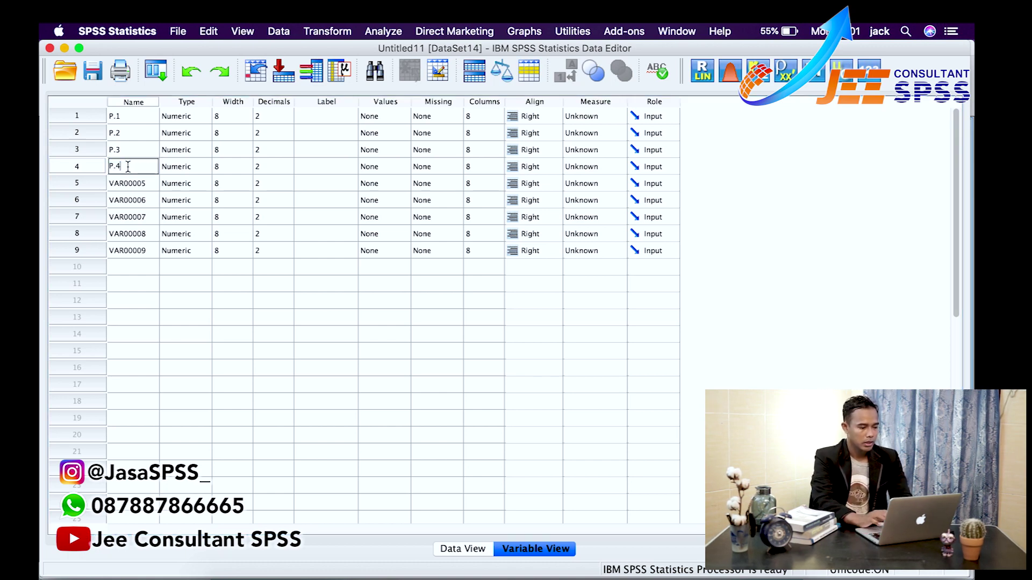
key(Return)
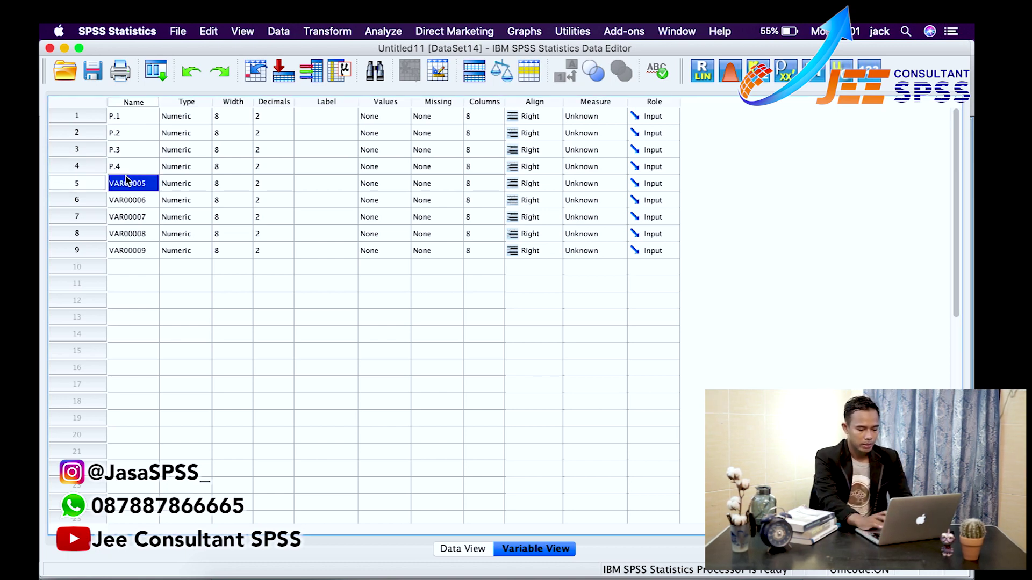
double_click(123, 184)
text(P)
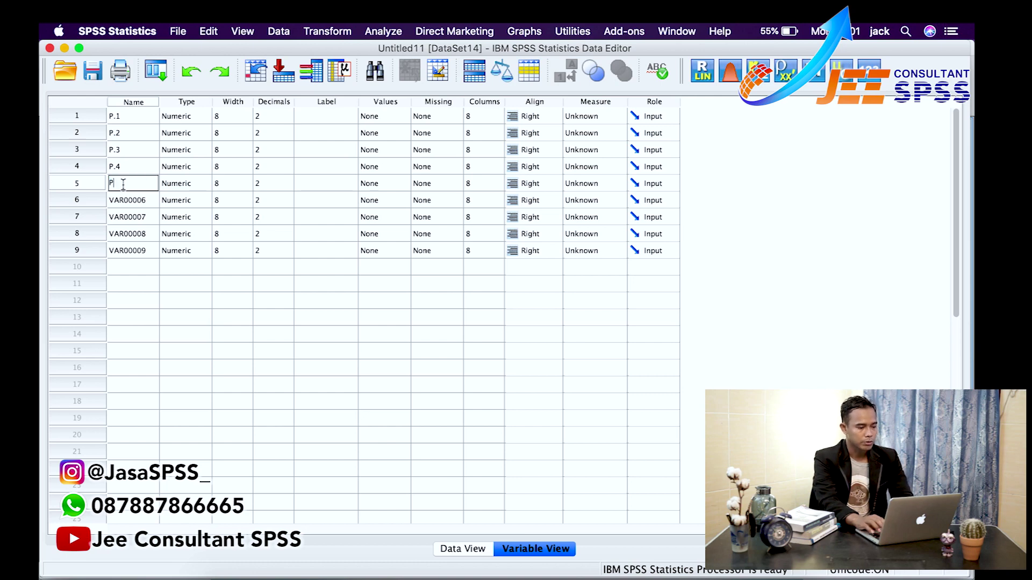
text(.5)
key(Return)
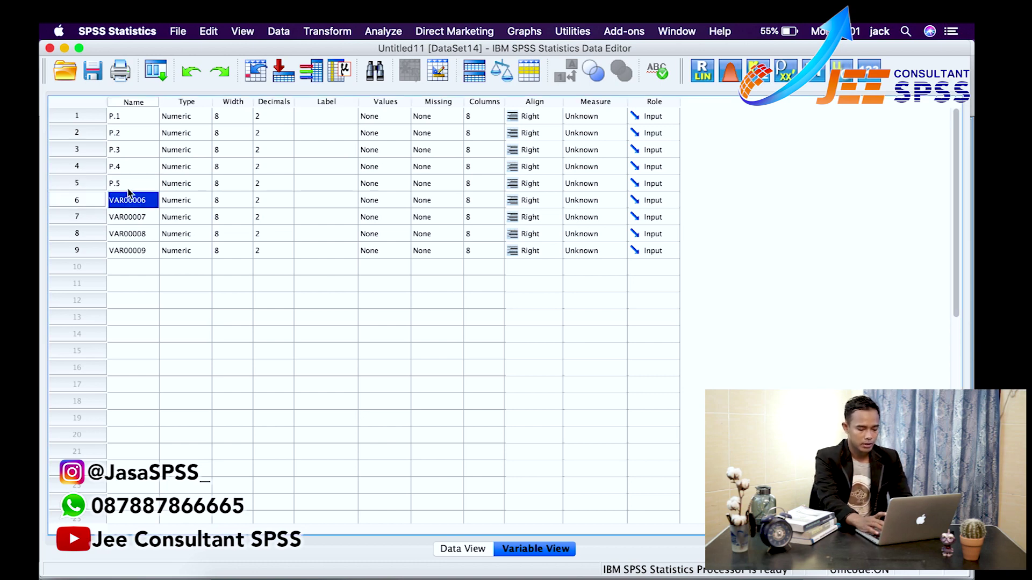
Rename the sixth and seventh variables as P.6 and P.7
double_click(129, 200)
text(P.6)
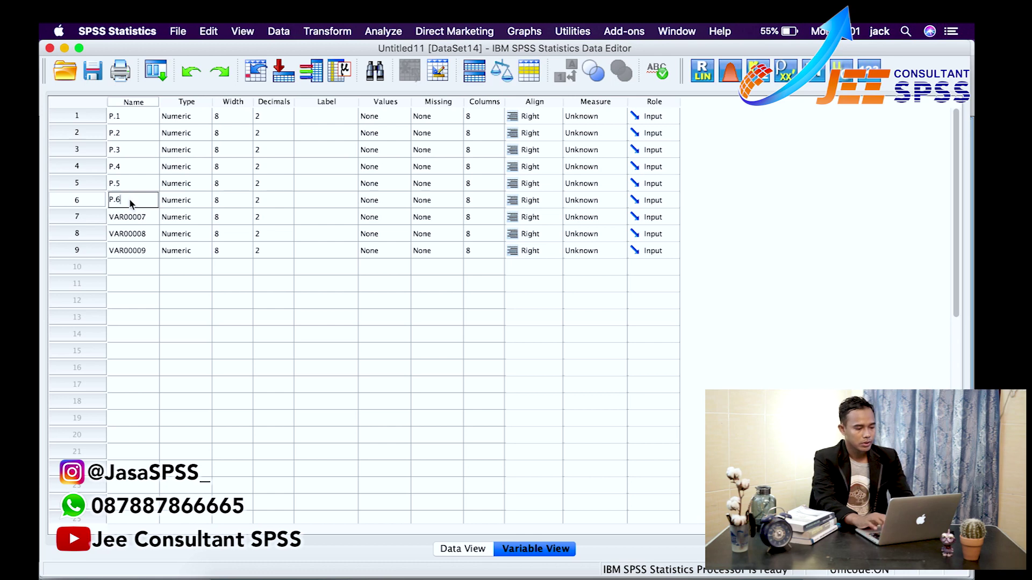
key(Return)
double_click(129, 217)
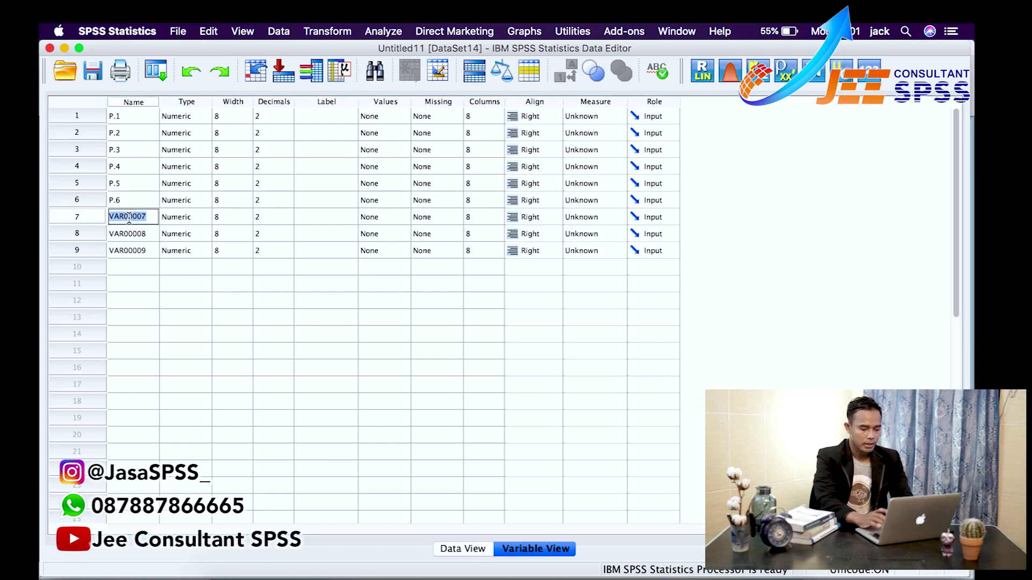
text(P)
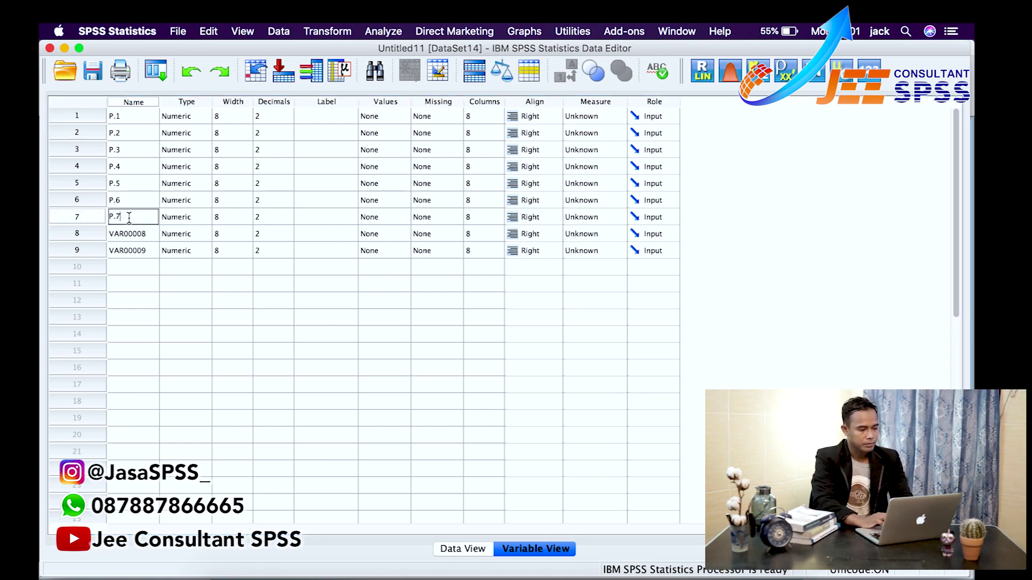
text(.7)
key(Return)
Rename the eighth variable as P.8 and the ninth variable as Total
double_click(126, 234)
text(P.8)
key(Return)
double_click(121, 250)
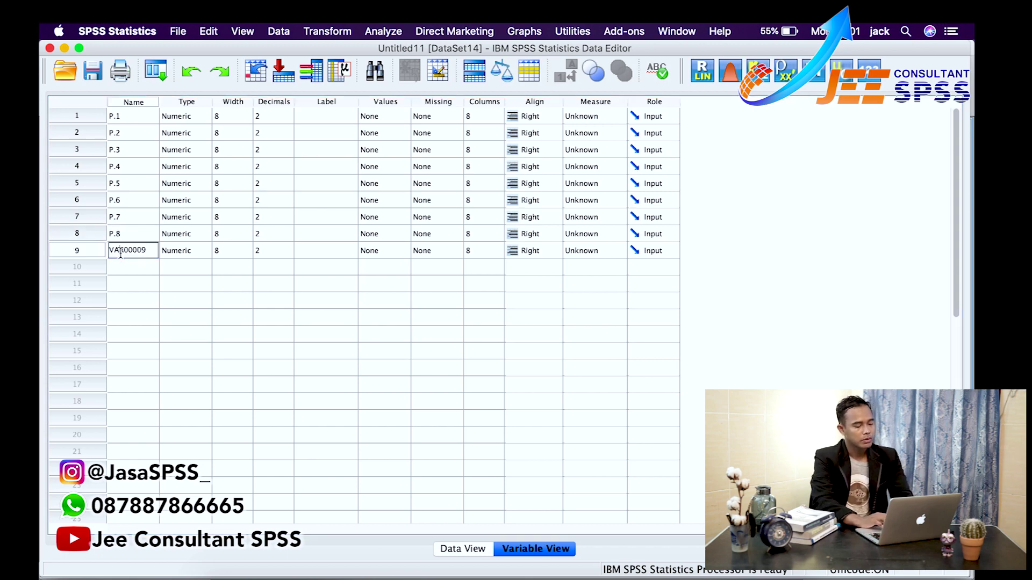
text(Total)
key(Return)
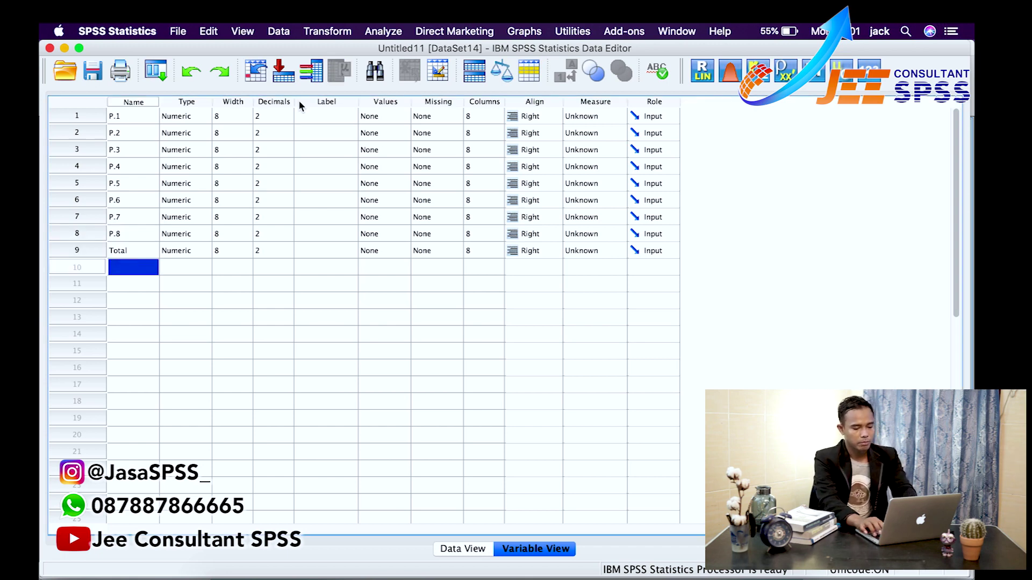
Set the number of decimals to 0 for variables P.1, P.2, P.4 and P.5
double_click(278, 116)
text(0)
key(Return)
text(0)
key(Return)
key(Down)
key(Down)
text(0)
key(Up)
text(0)
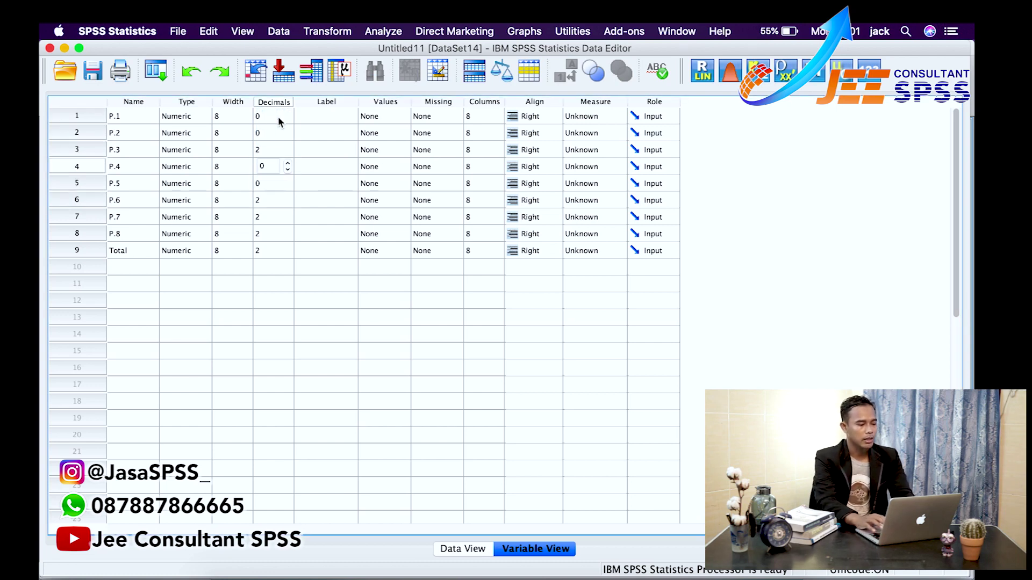
Set the decimals to 0 for P.3, P.6, P.7, P.8 and Total, and return to the dataset's values
key(Up)
text(0)
key(Down)
key(Down)
key(Down)
key(Down)
key(Up)
text(0)
key(Return)
text(0)
key(Return)
text(0)
key(Return)
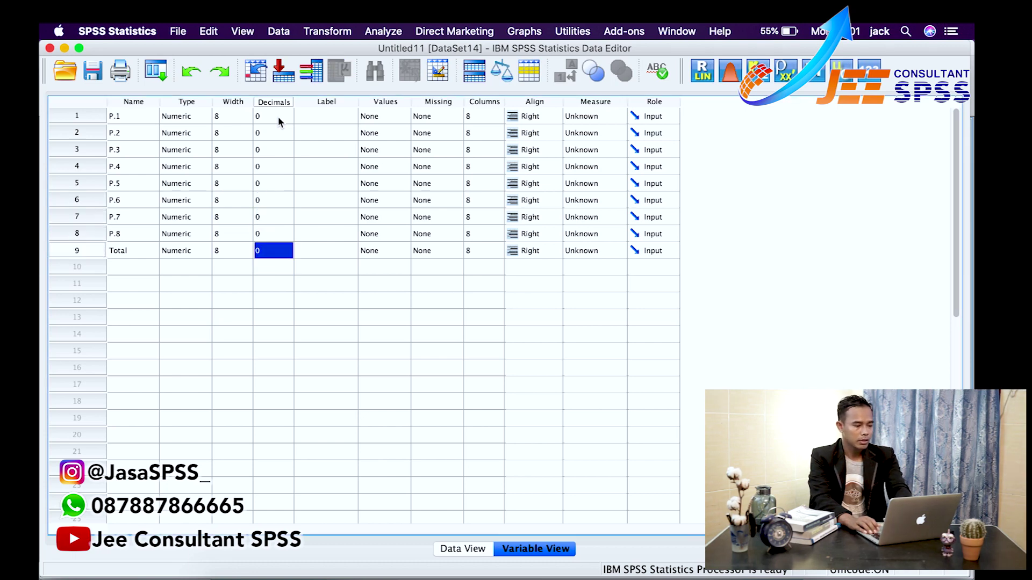
text(0)
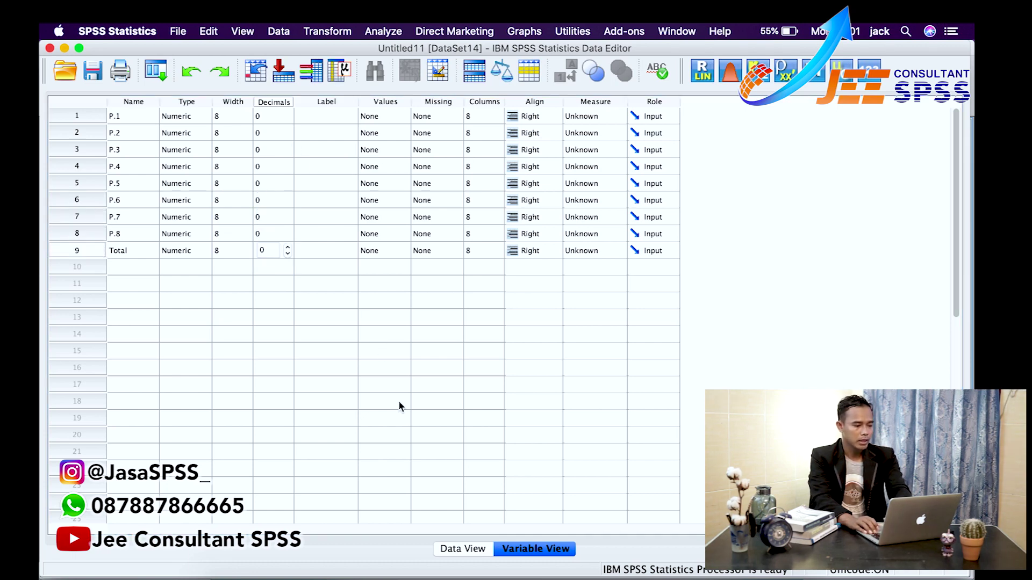
click(453, 551)
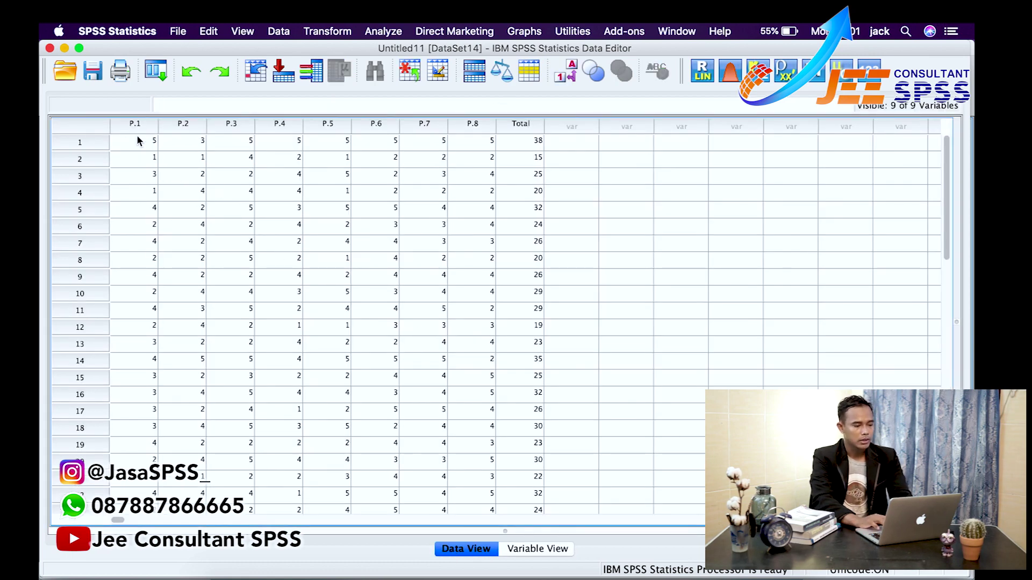
Switch to Excel, clear the copy selection around the questionnaire data, and return to the SPSS dataset
key(super+Tab)
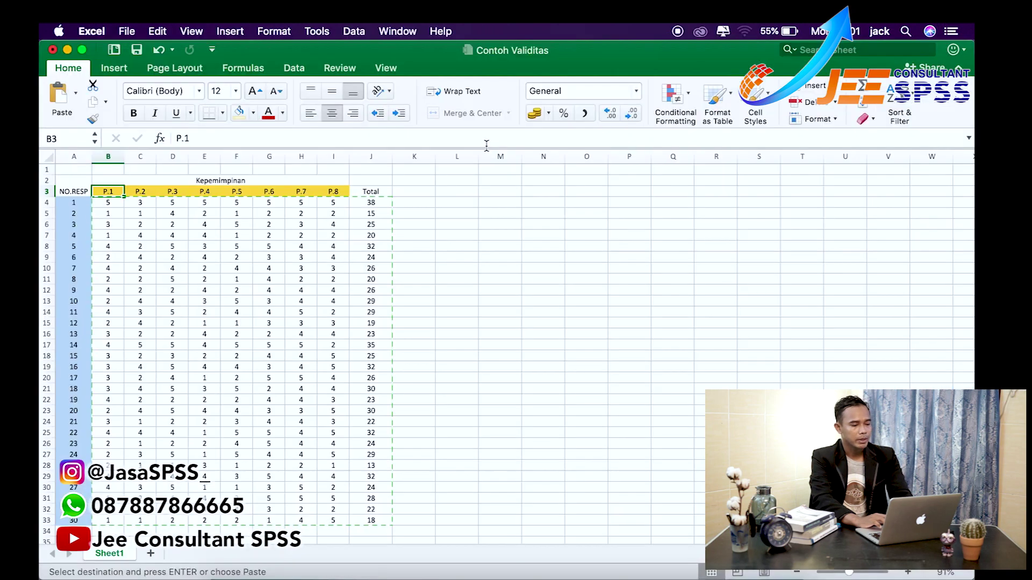
key(Escape)
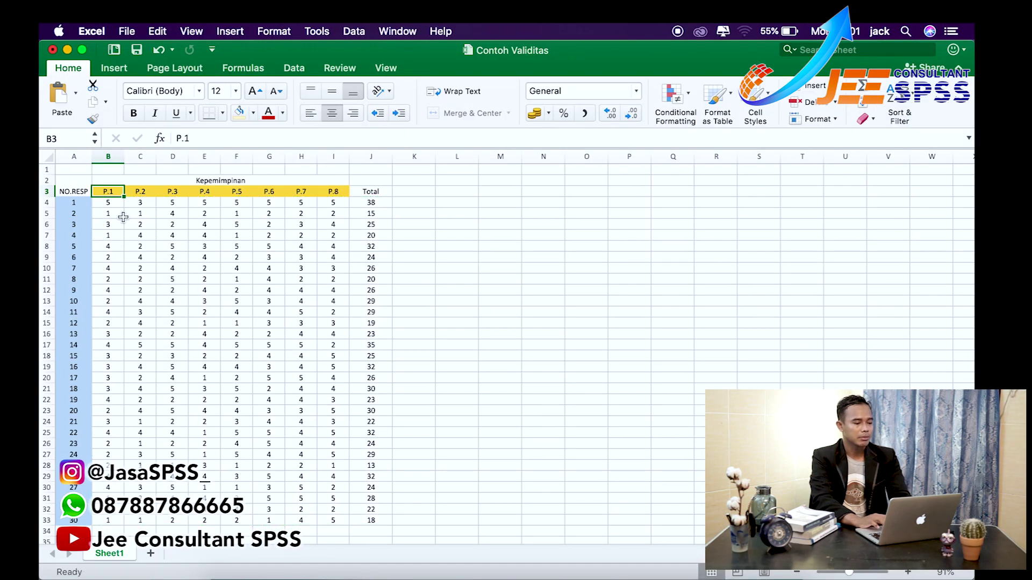
key(Right)
key(super+Tab)
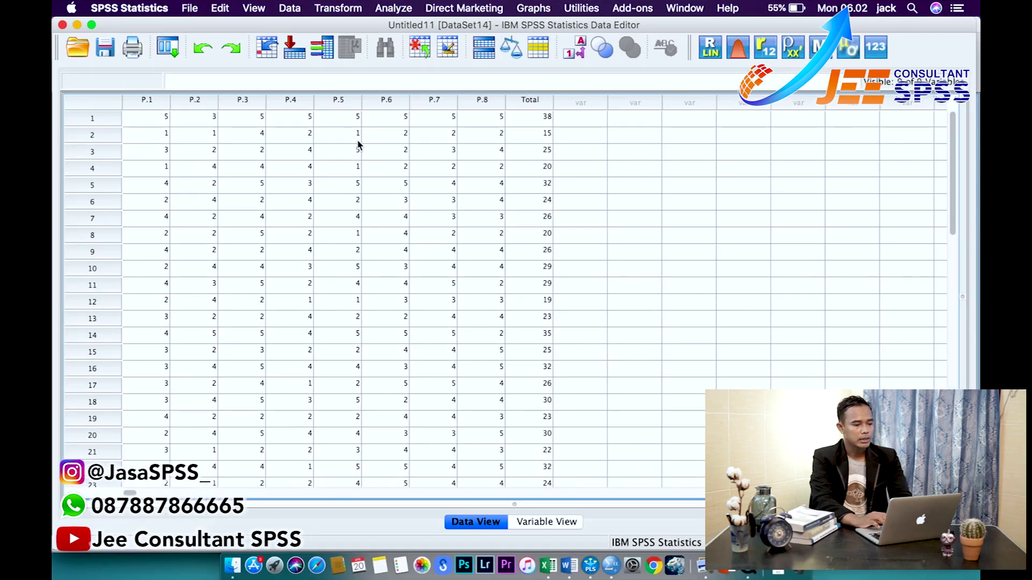
Run a bivariate Pearson correlation with two-tailed significance on variables P.1 to P.8 and Total
click(391, 8)
mouse_move(419, 125)
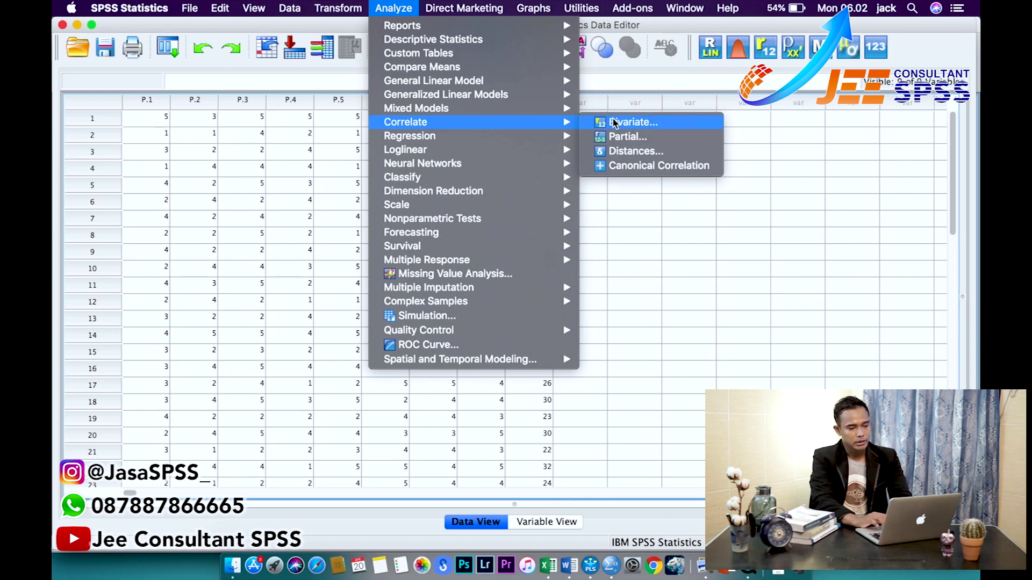
click(656, 122)
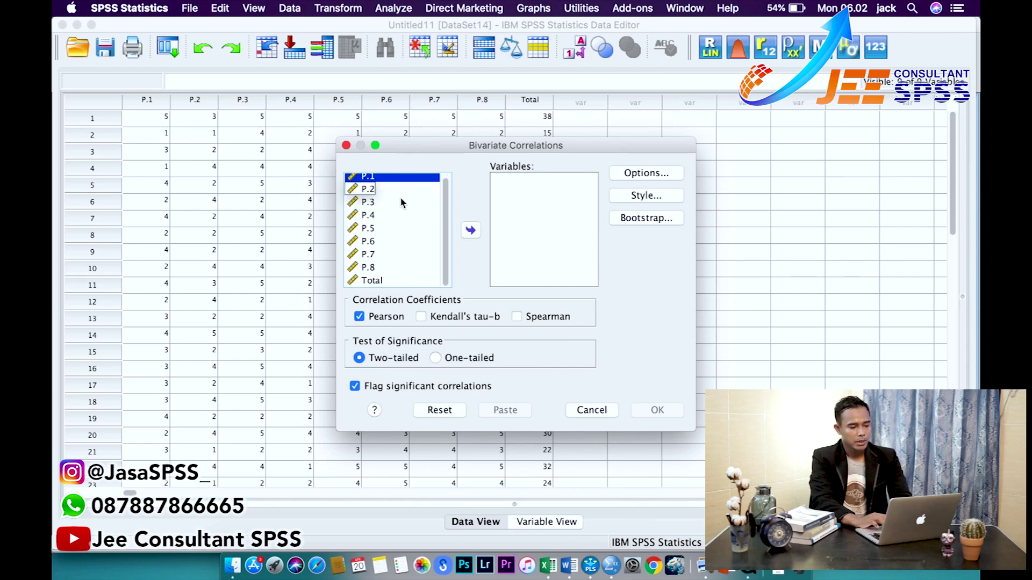
shift+click(390, 283)
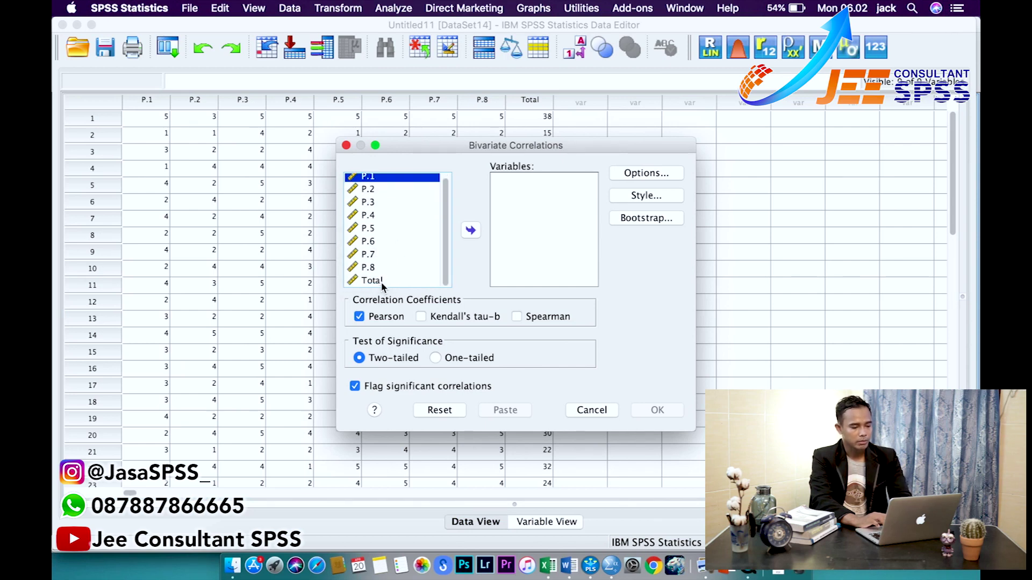
shift+click(388, 282)
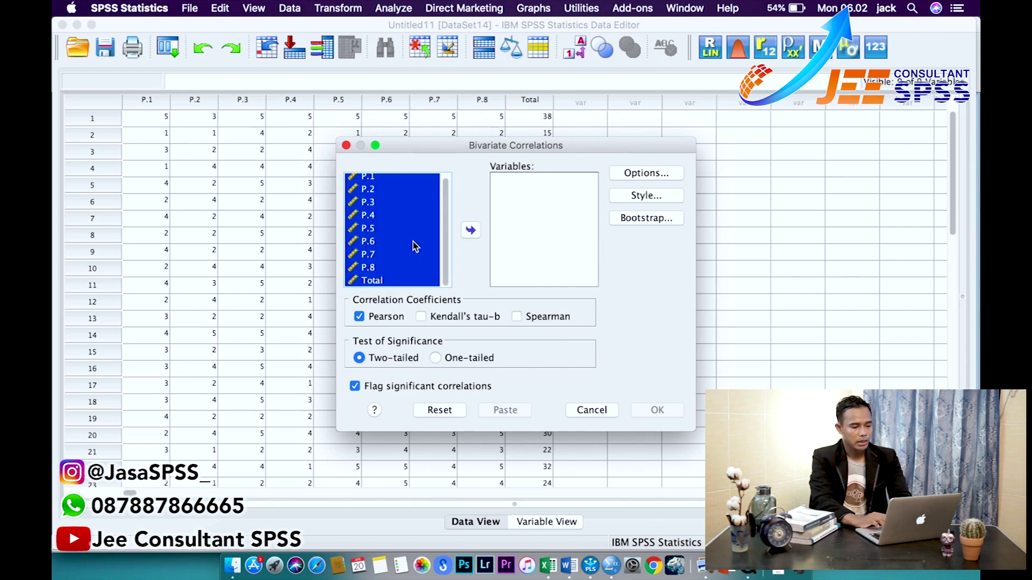
shift+click(402, 279)
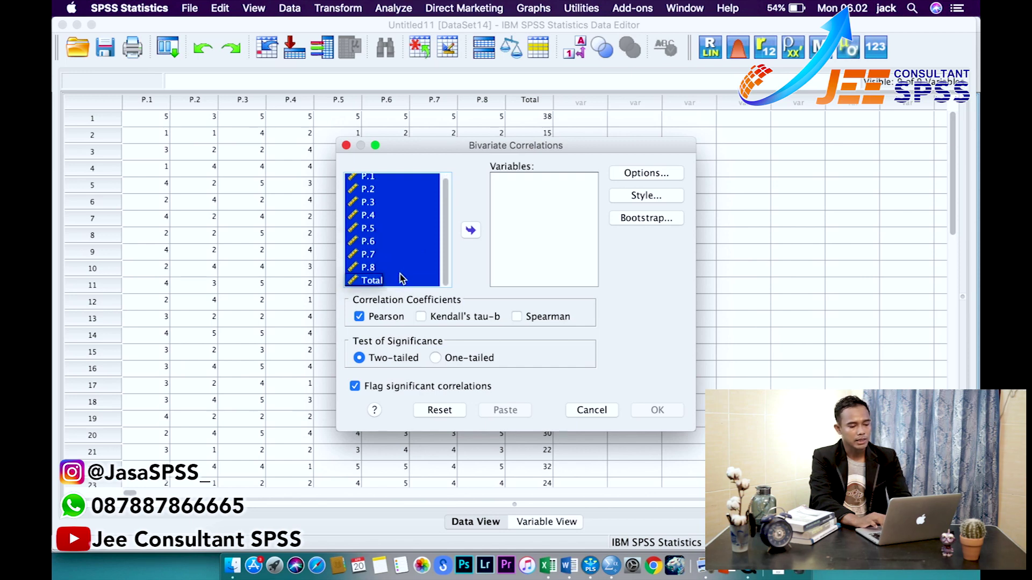
click(471, 232)
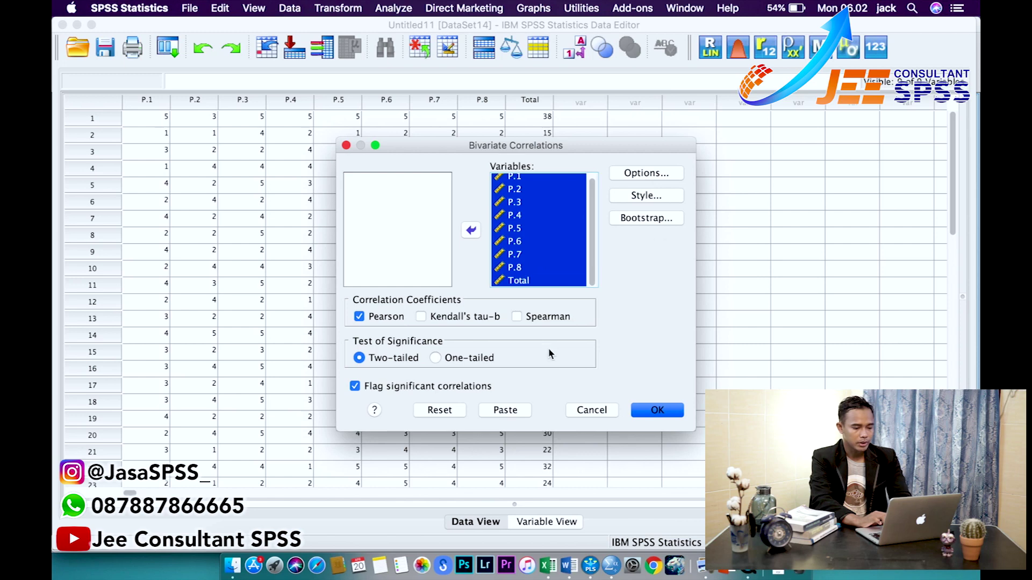
click(647, 417)
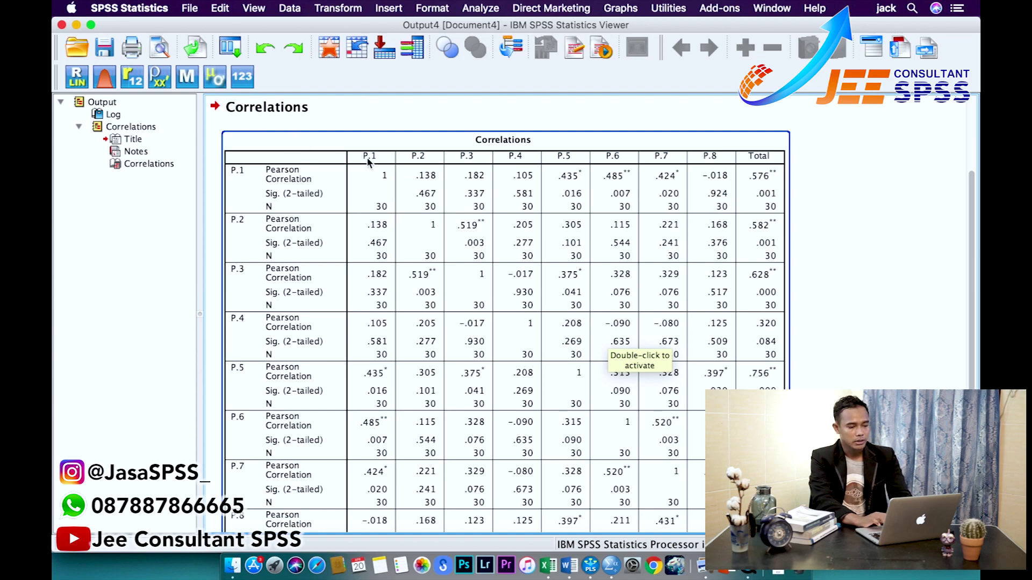
Switch to Workbook4 in Excel and place its window over the Correlations output, leaving the Total column uncovered
scroll(475, 172, down, 1)
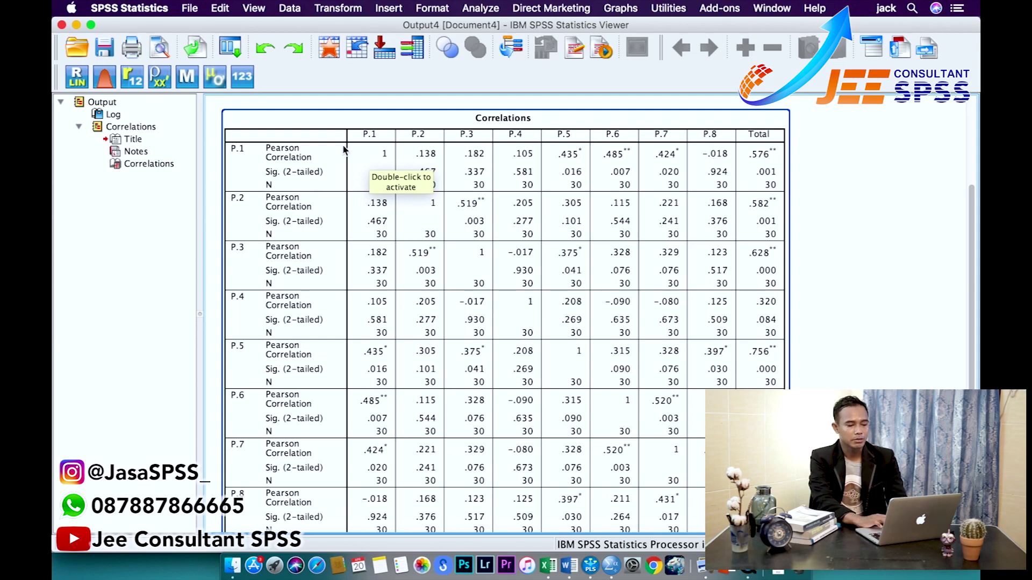
key(ctrl+Up)
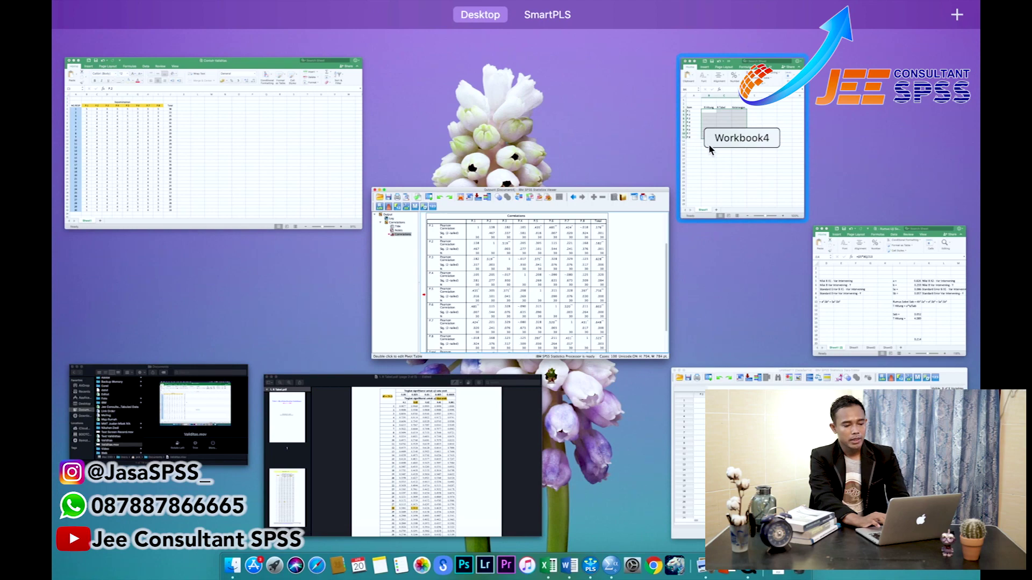
click(711, 143)
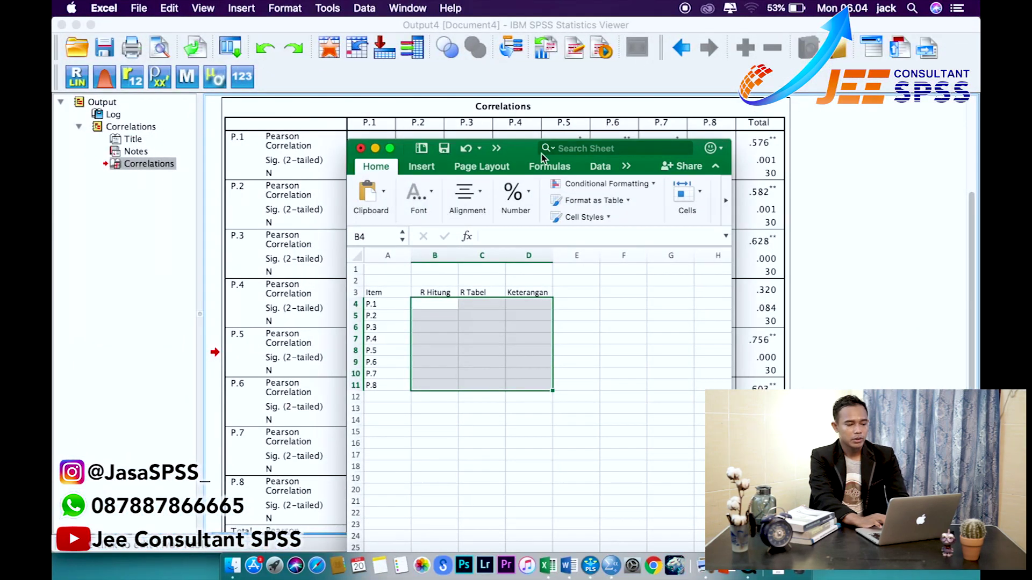
drag(526, 157, 392, 270)
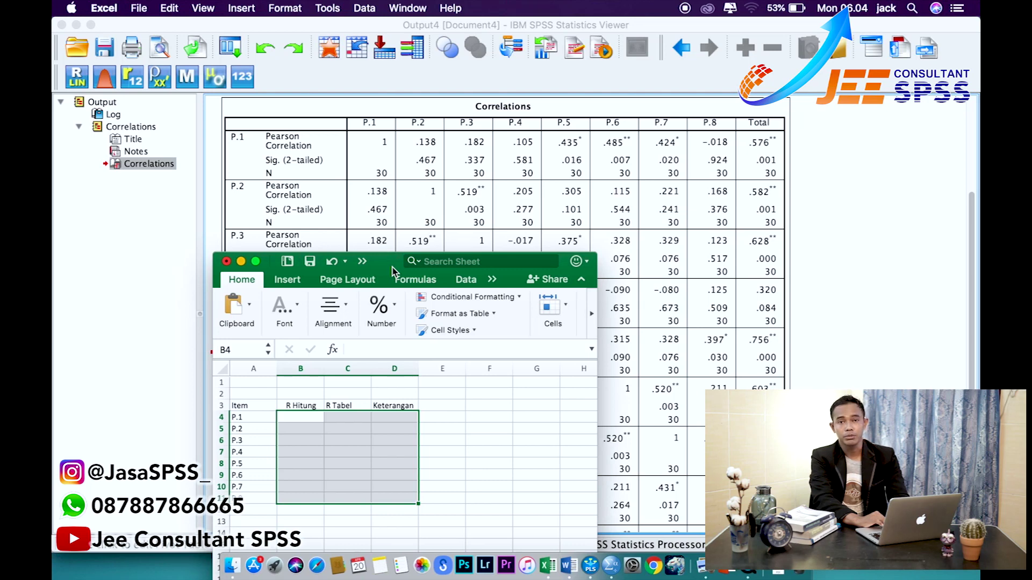
drag(392, 268, 530, 145)
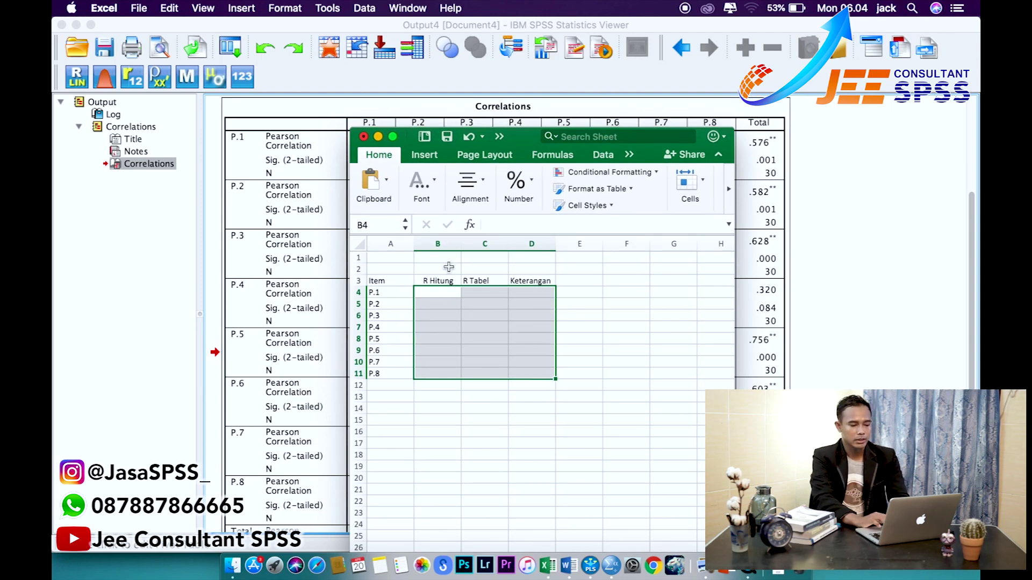
Enter the R Hitung values 0.576 for P.1 and 0.582 for P.2
key(Left)
key(Up)
key(Down)
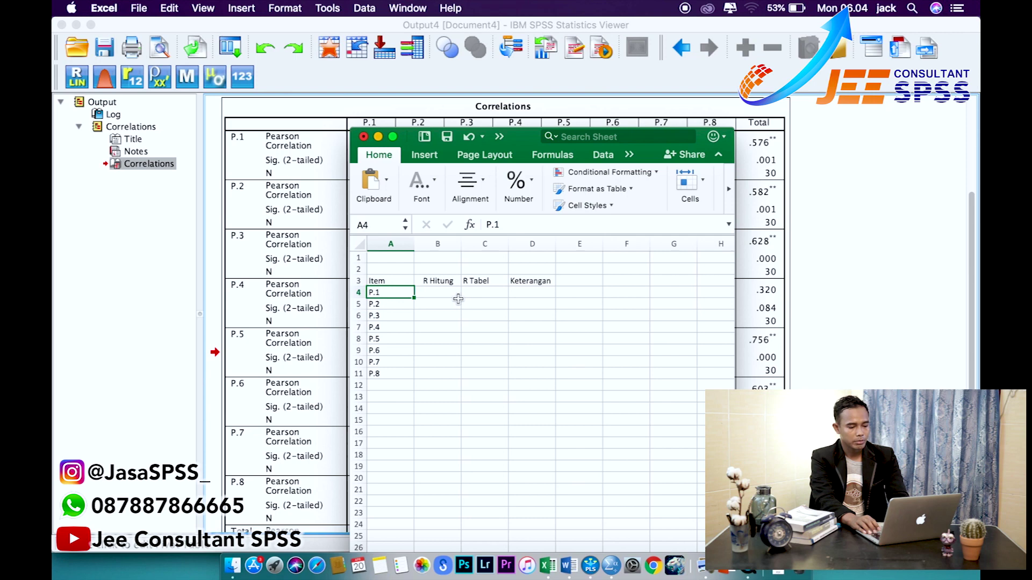
key(super+shift+Down)
key(Up)
key(Right)
key(Down)
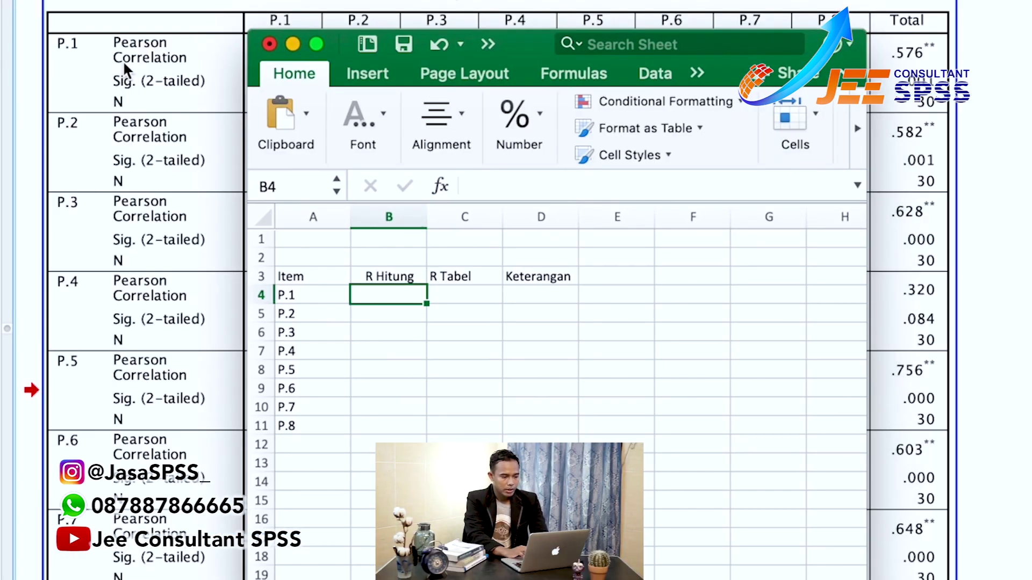
text(0)
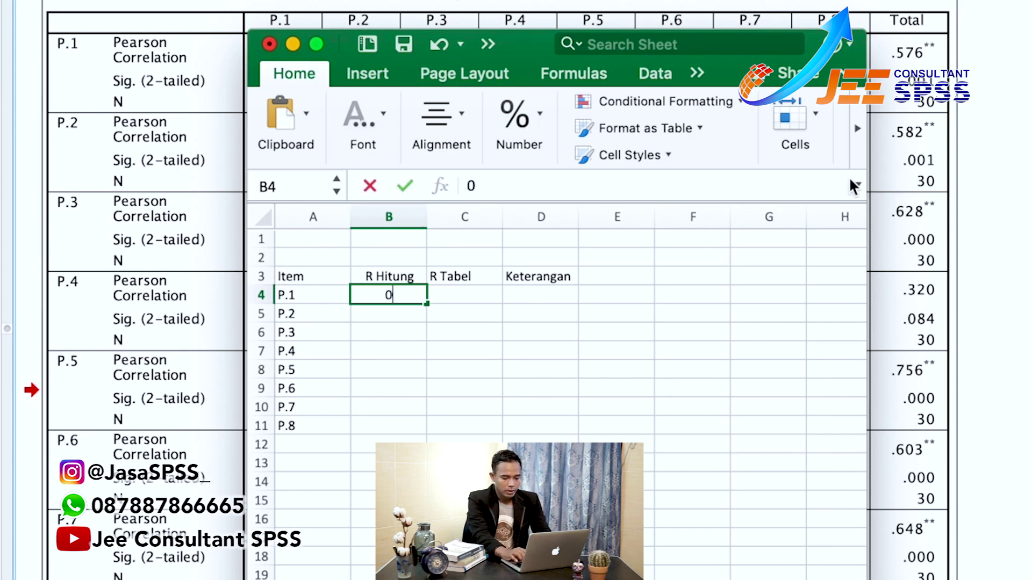
text(.576)
key(Return)
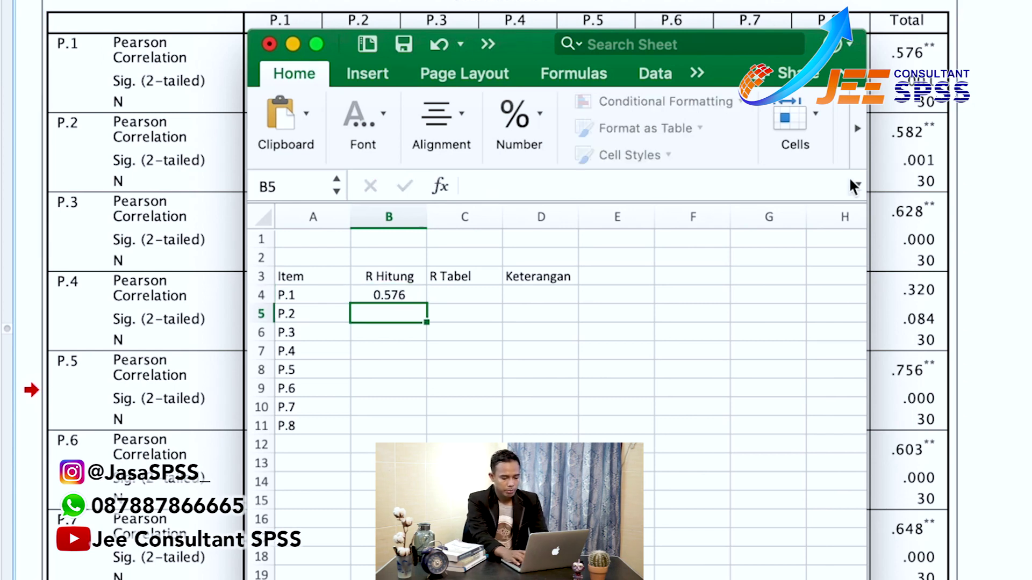
text(0.582)
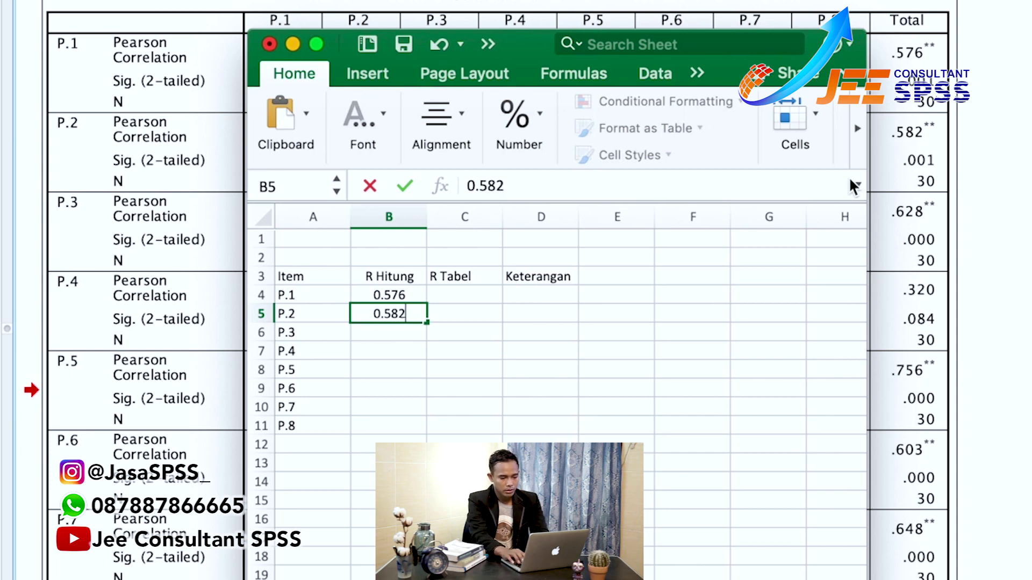
key(Return)
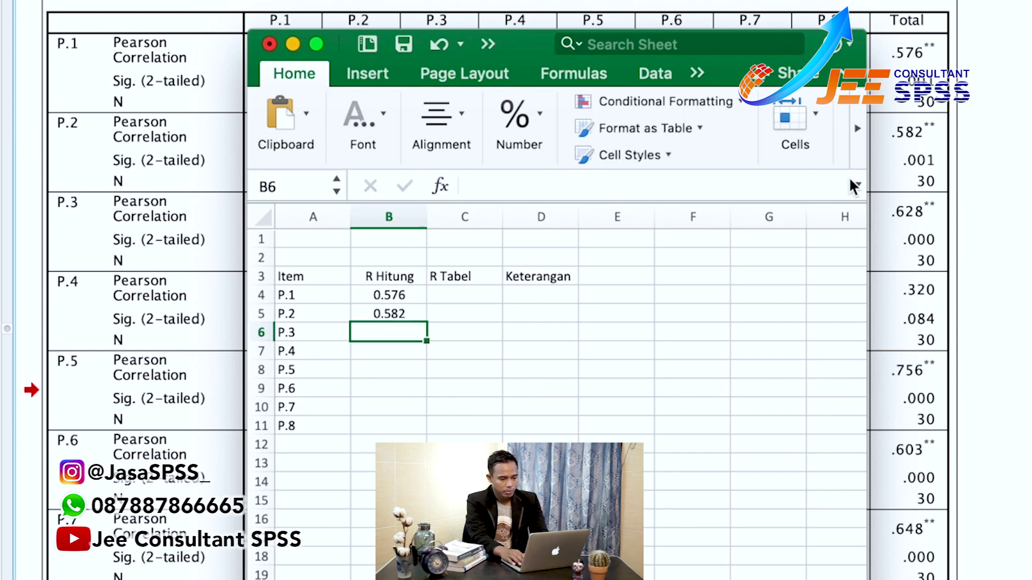
Enter the R Hitung values 0.628 for P.3, -0.320 for P.4 and 0.756 for P.5
text(0.628)
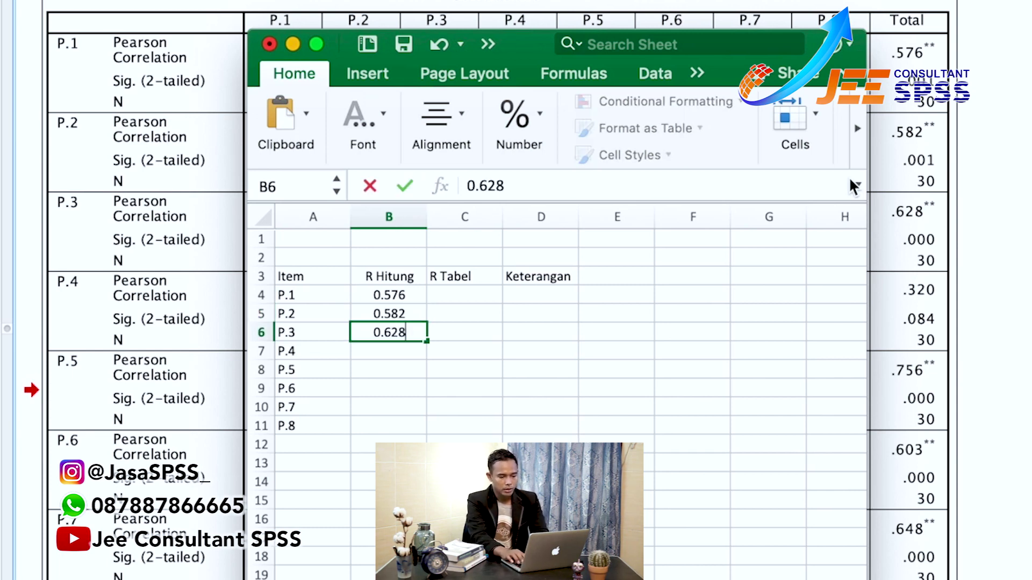
key(Return)
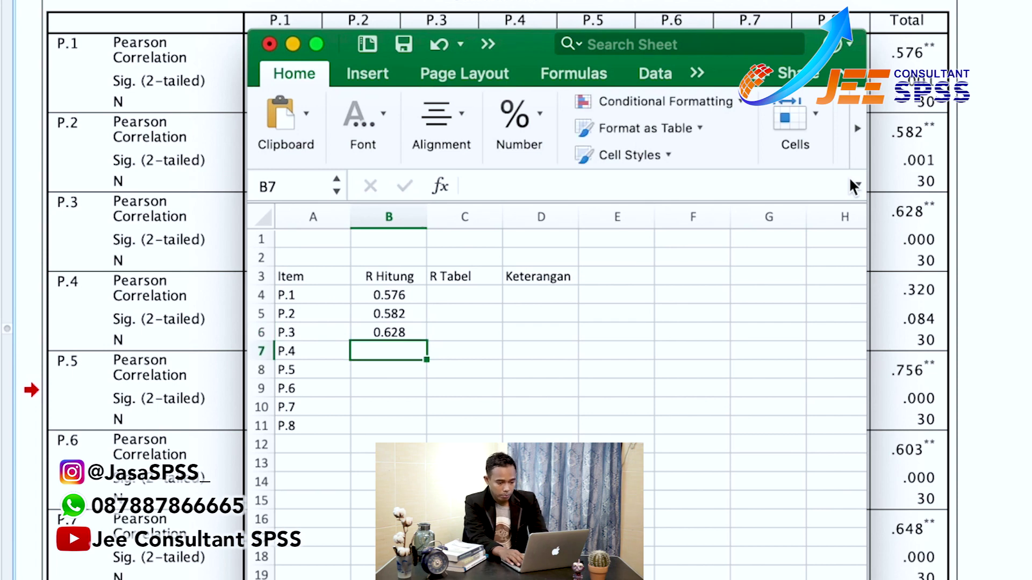
text(-.320)
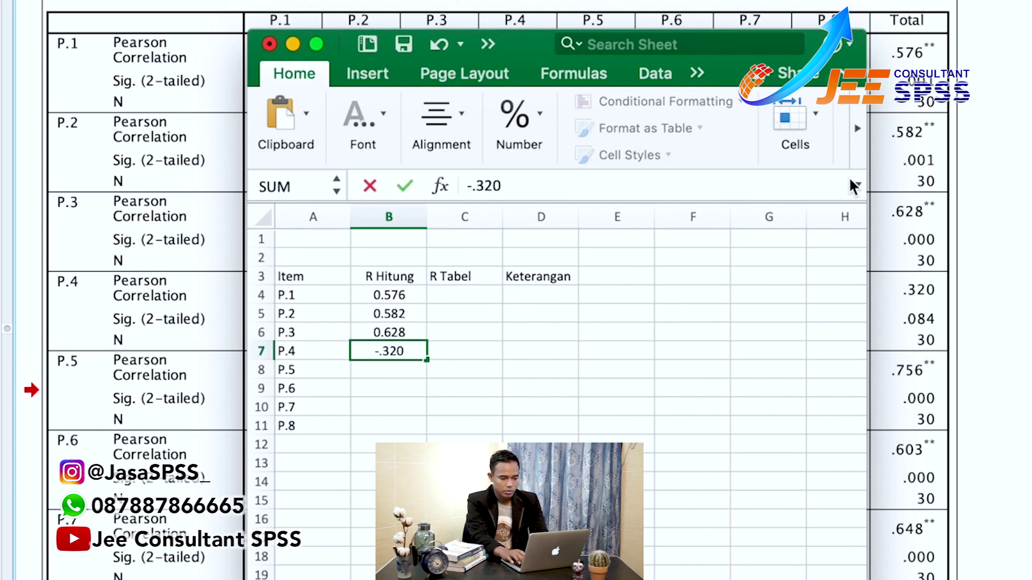
key(Return)
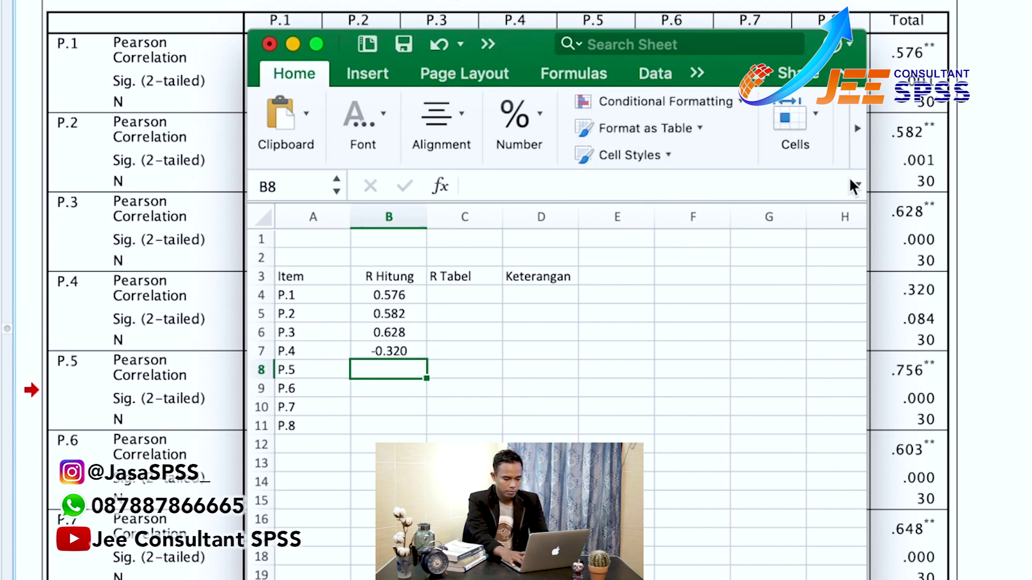
text(0.)
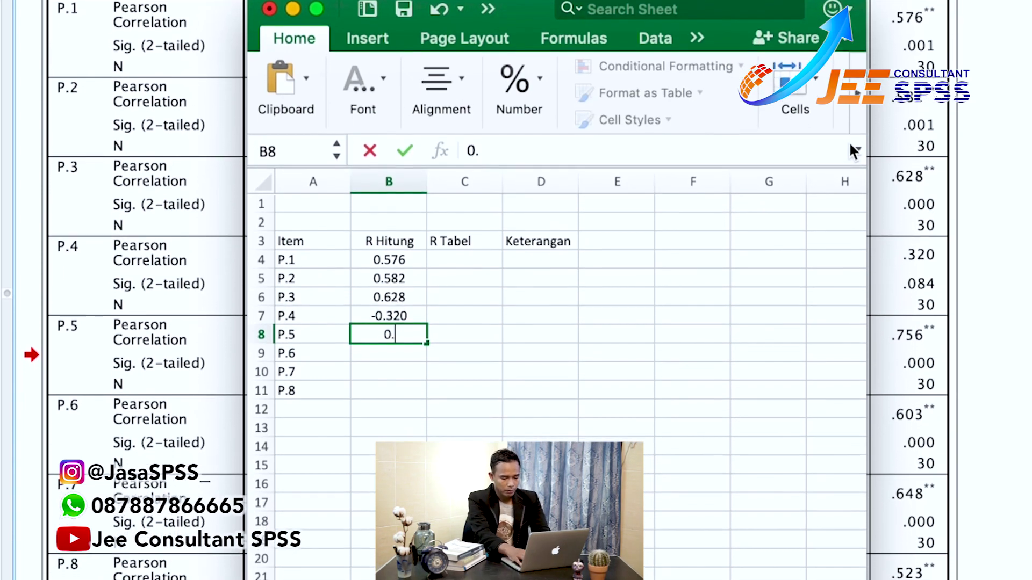
text(756)
key(Return)
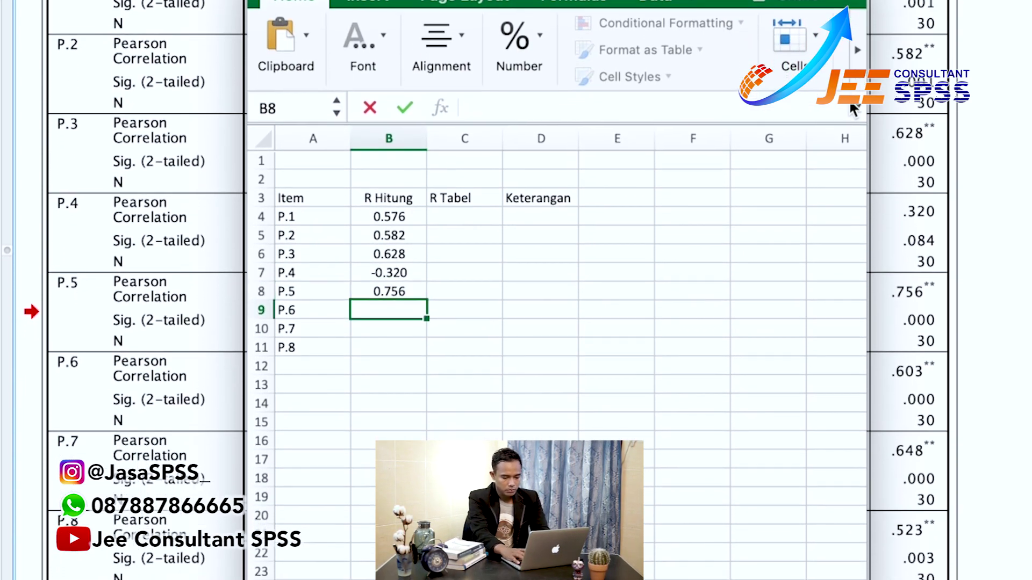
Enter the R Hitung values 0.603 for P.6, 0.648 for P.7 and 0.523 for P.8
text(0.603)
key(Return)
text(0.648)
key(Return)
text(0.523)
key(Return)
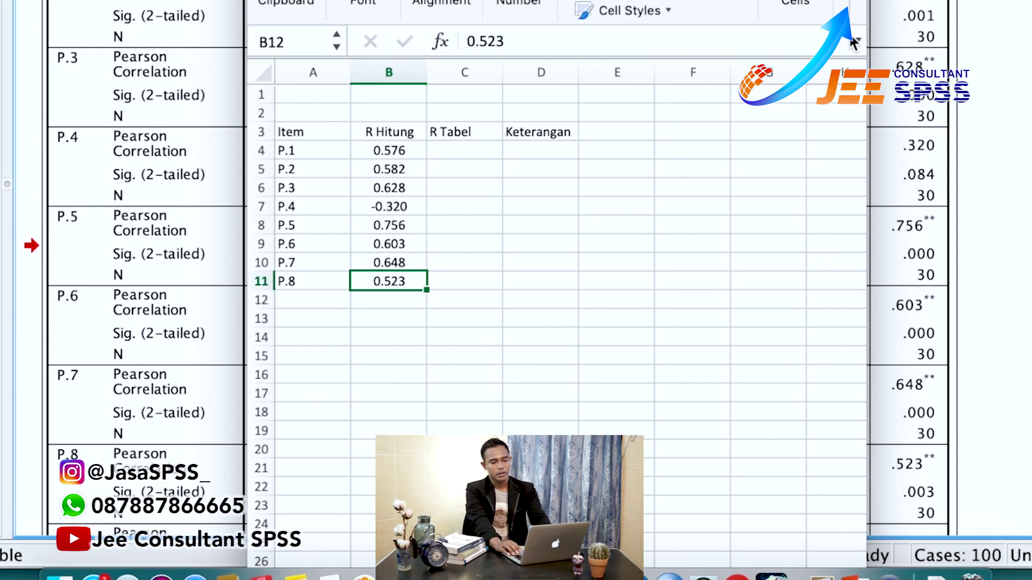
Correct the R Hitung value of P.4 to 0.32 by removing its minus sign
key(Up)
key(Up)
key(Up)
key(Up)
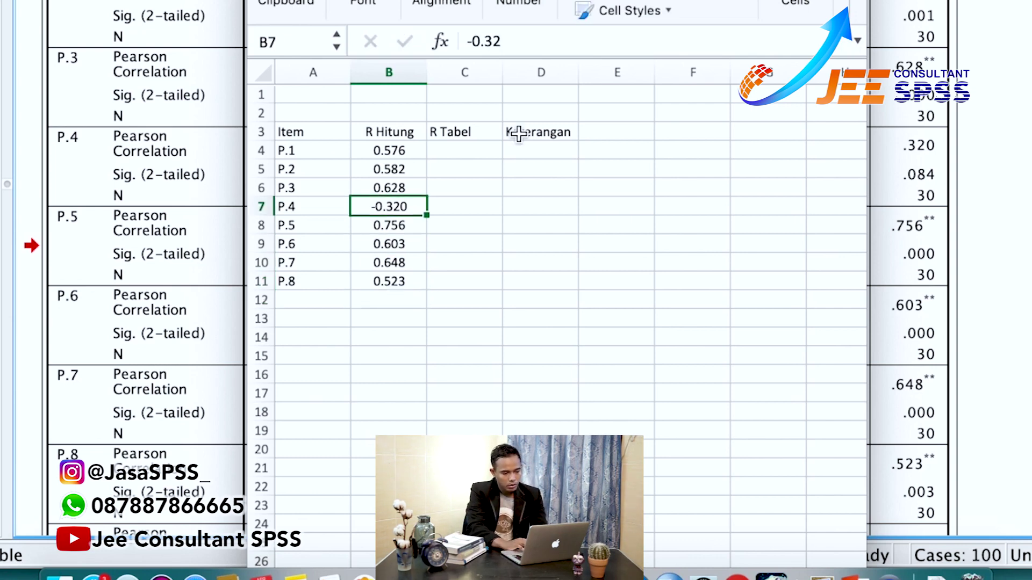
key(Delete)
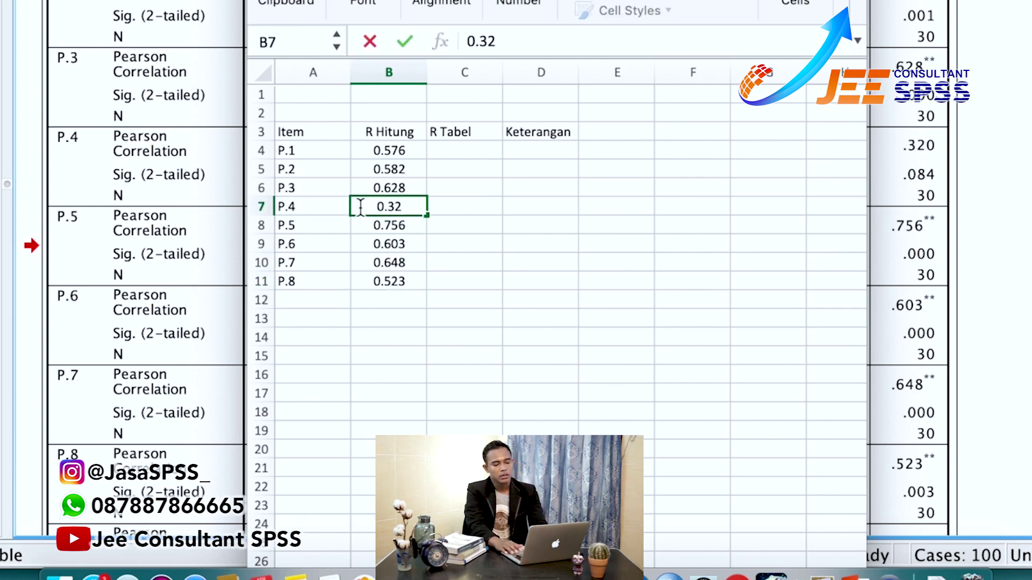
key(Return)
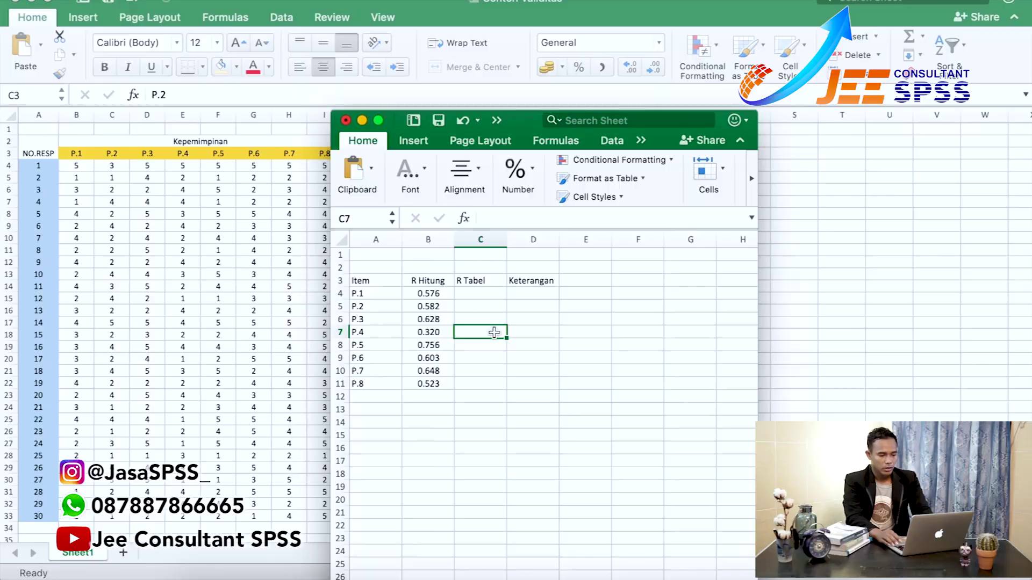
Switch to R Tabel.pdf and examine its title page and the table of critical r values by df and significance level
key(super+Tab)
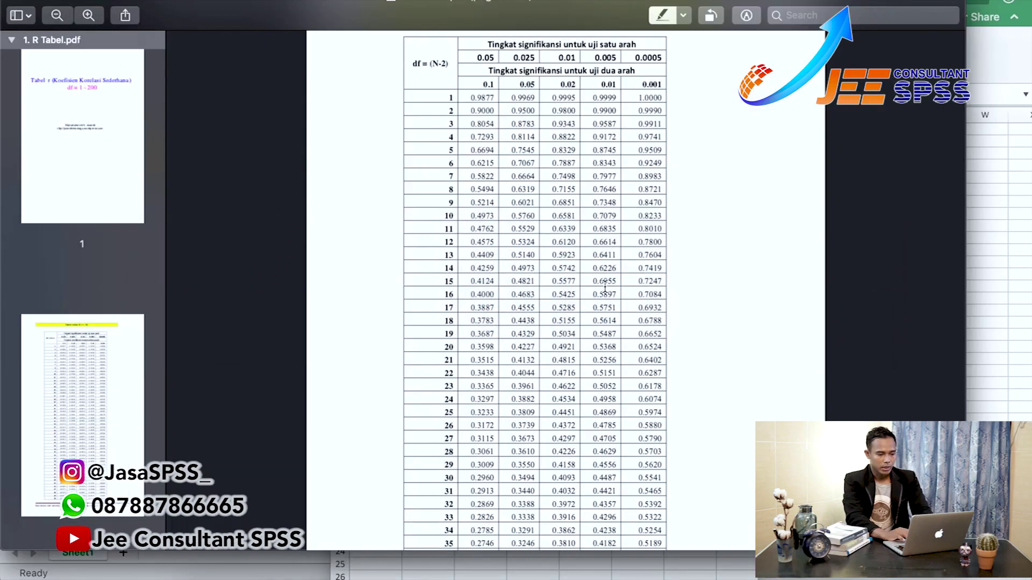
scroll(605, 286, up, 15)
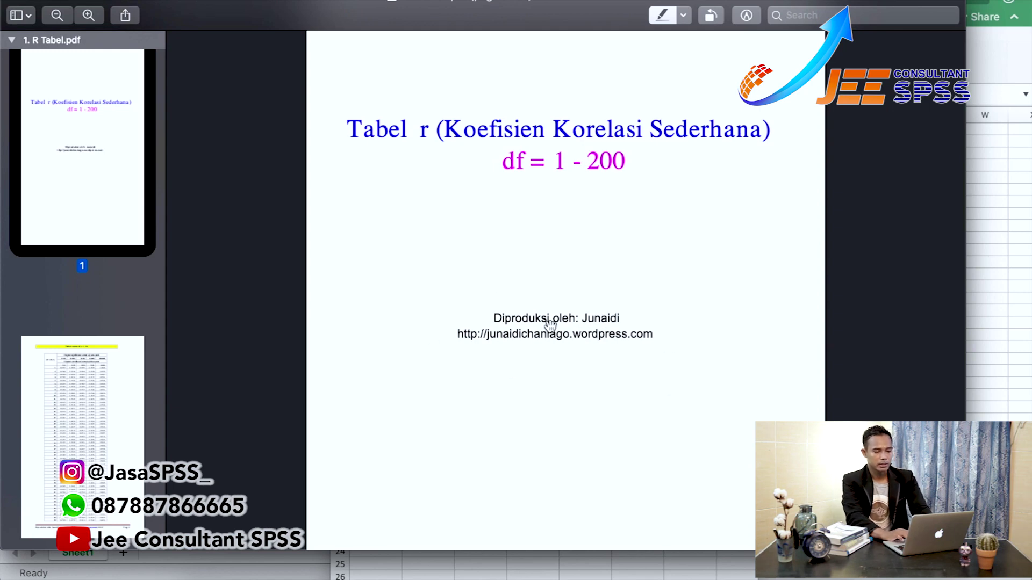
scroll(550, 327, down, 15)
scroll(551, 327, down, 3)
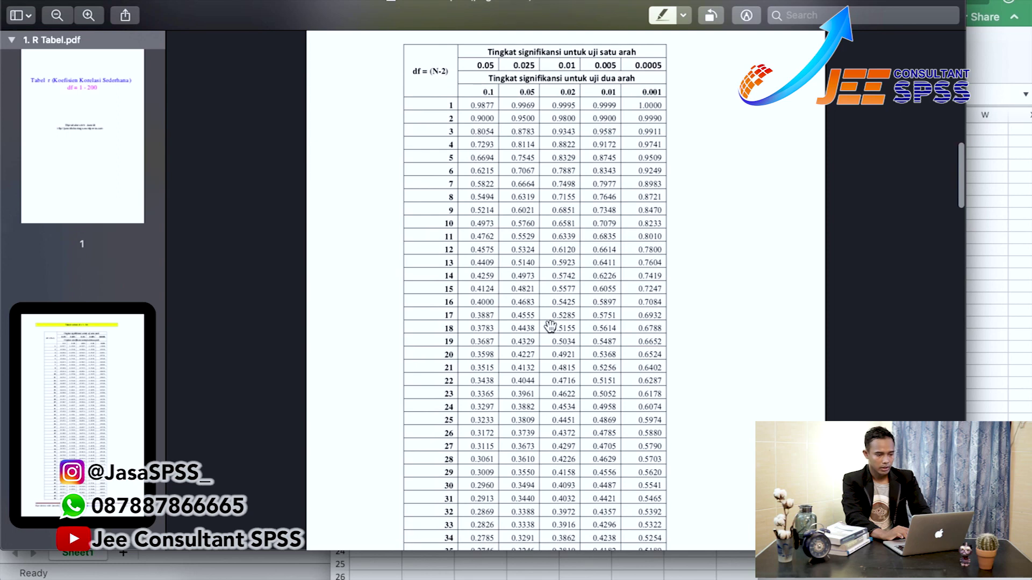
scroll(550, 327, down, 1)
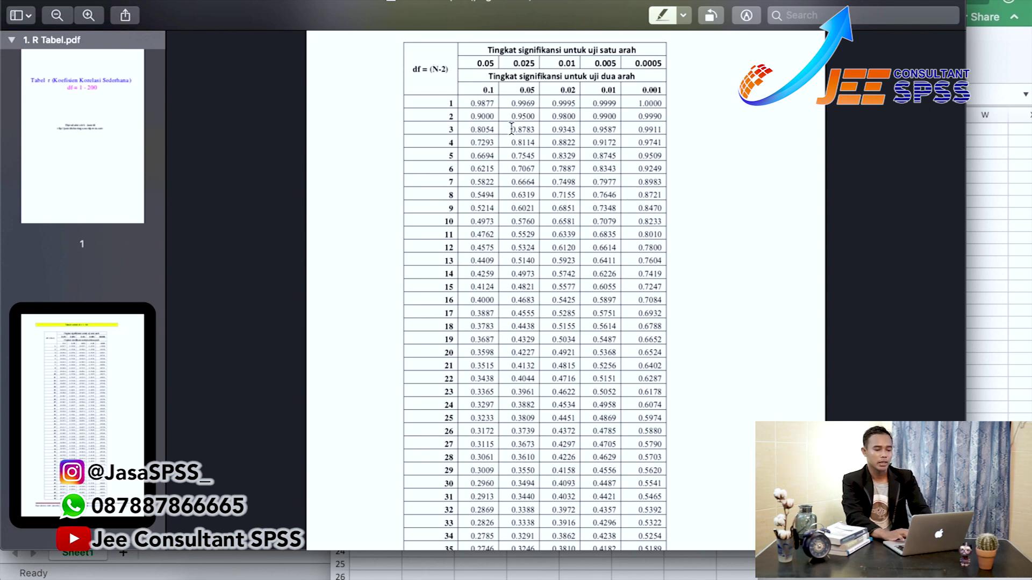
Switch to the questionnaire data worksheet and check the number of respondents
click(981, 208)
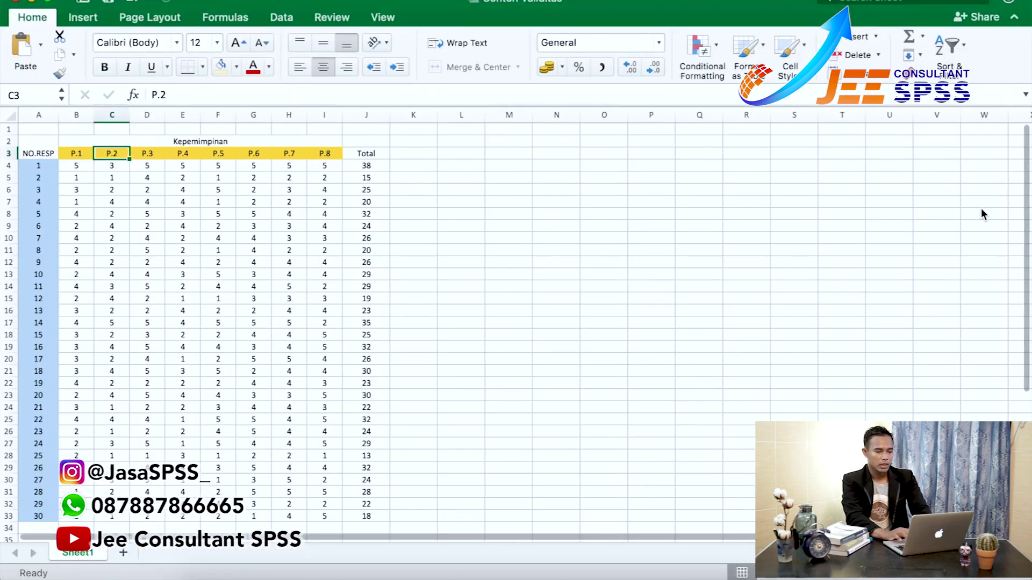
scroll(88, 201, down, 1)
scroll(88, 201, up, 2)
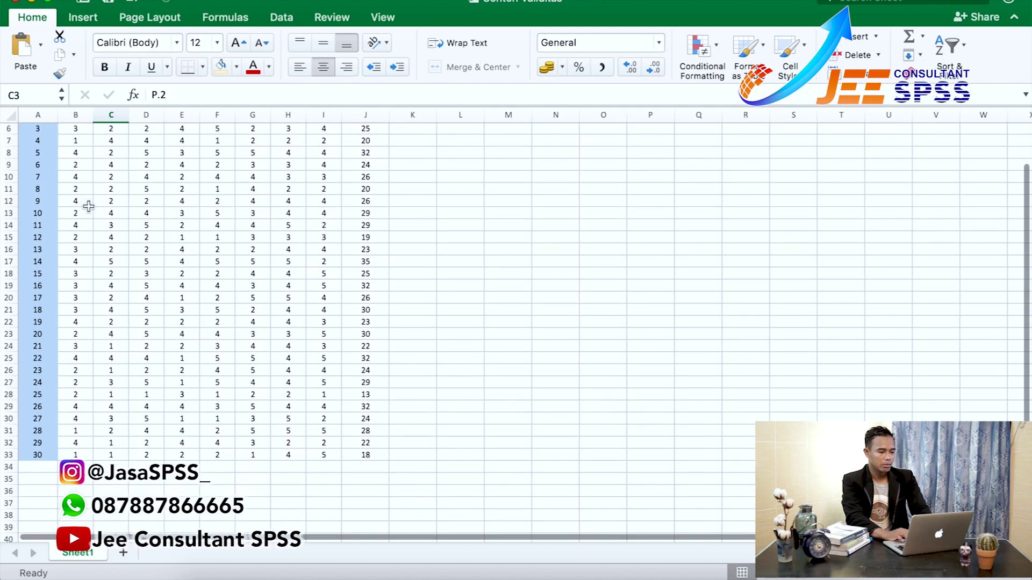
Switch to R Tabel.pdf and highlight df 28, the two-tailed 0.05 level and the critical value 0.3610
key(super+Tab)
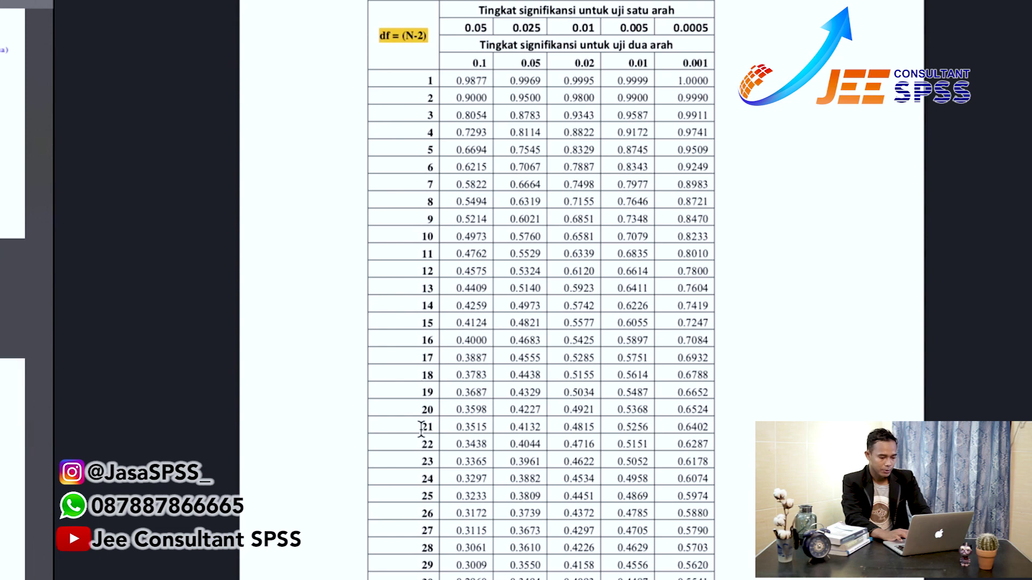
drag(417, 548, 437, 548)
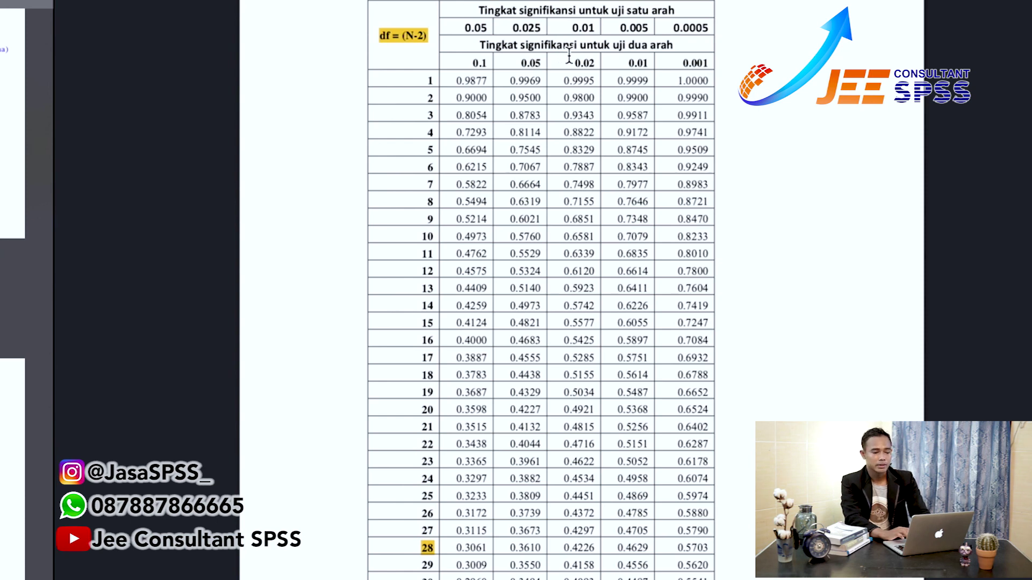
drag(520, 62, 542, 63)
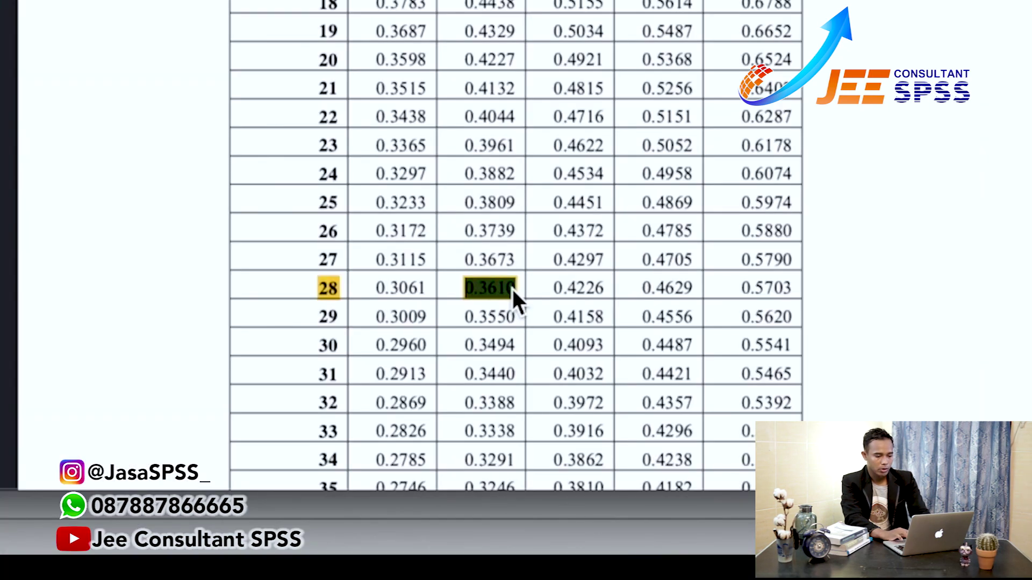
drag(511, 287, 511, 287)
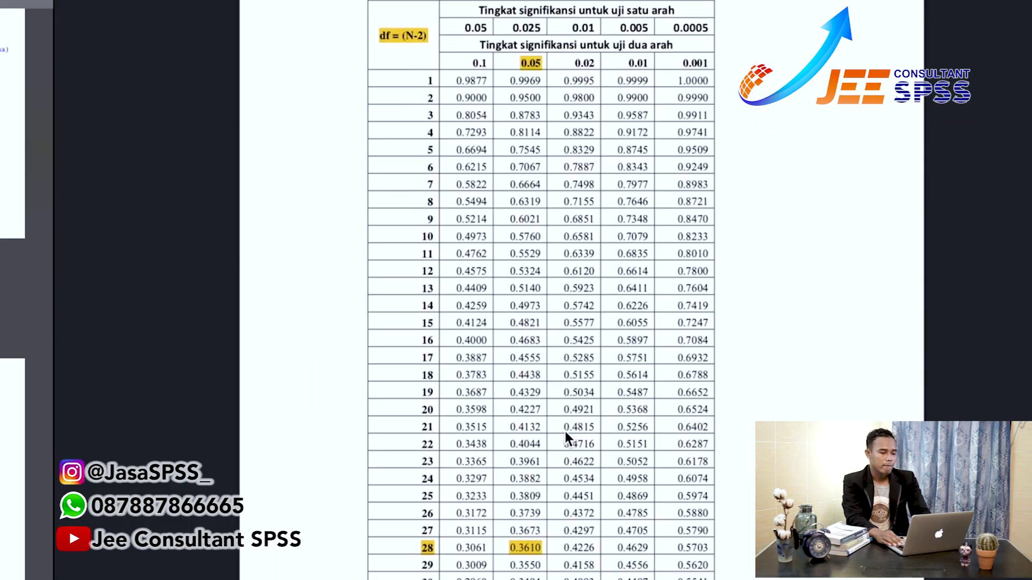
Switch to the Excel results table and enter 0.361 as the R Tabel value of P.1
key(super+Tab)
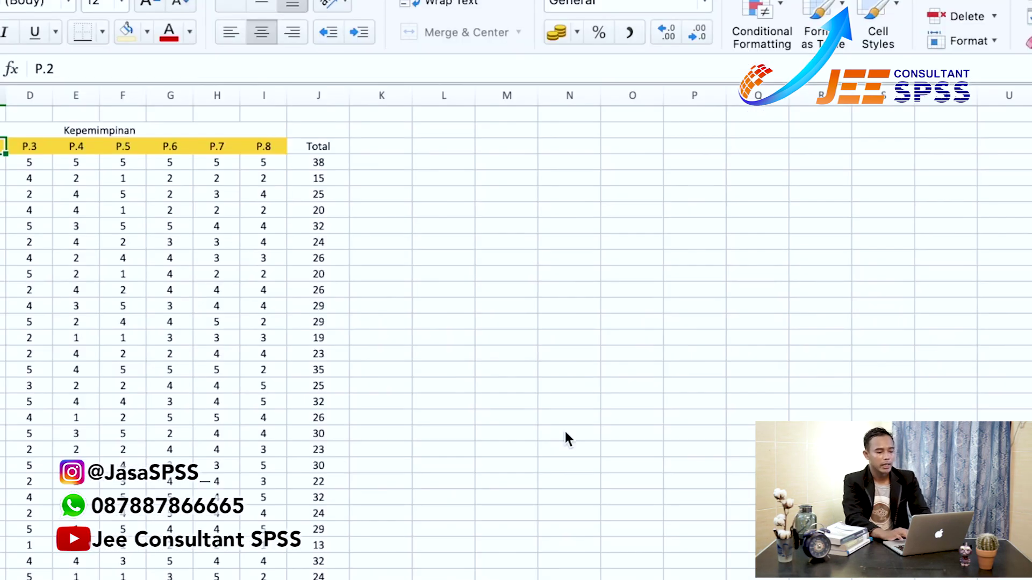
click(466, 330)
text(0.361)
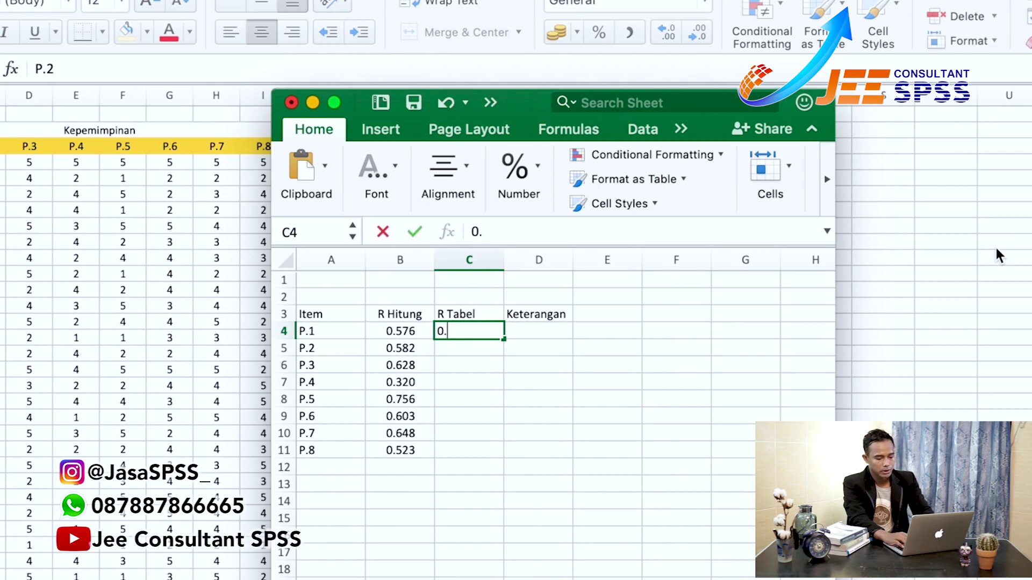
key(Return)
Copy the R Tabel value of P.1 down to items P.2 through P.8
key(Up)
key(cmd+c)
key(Left)
key(ctrl+Down)
key(Right)
key(ctrl+shift+Up)
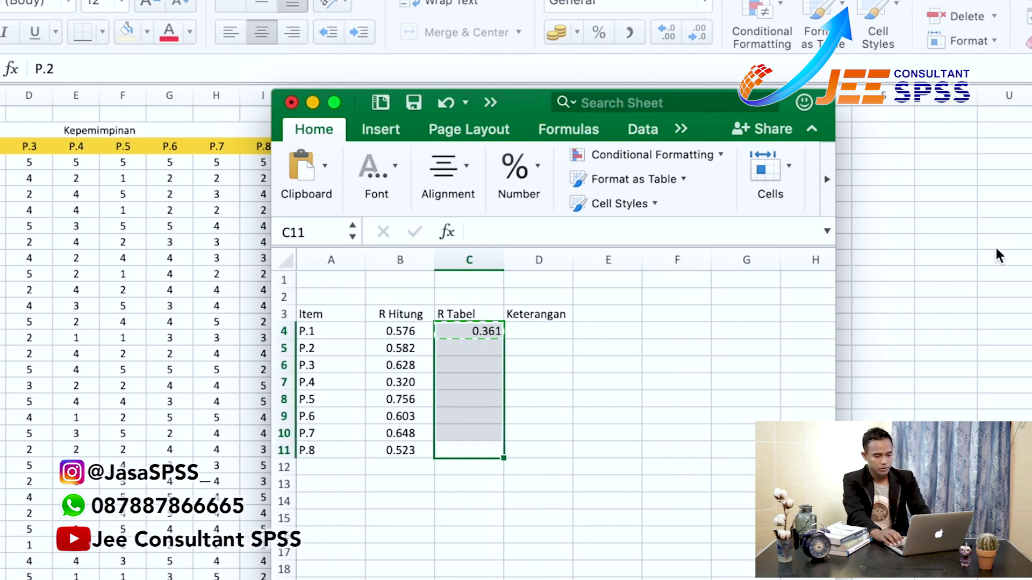
key(cmd+v)
key(Escape)
Compare the R Hitung value of P.1 with its R Tabel value
key(ctrl+Up)
key(Right)
key(Down)
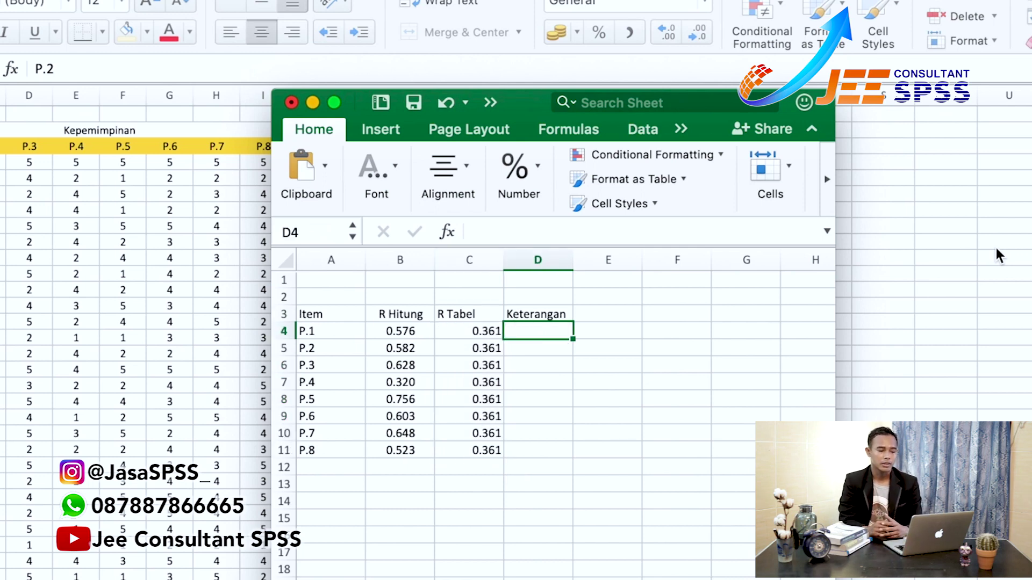
key(Left)
key(Left)
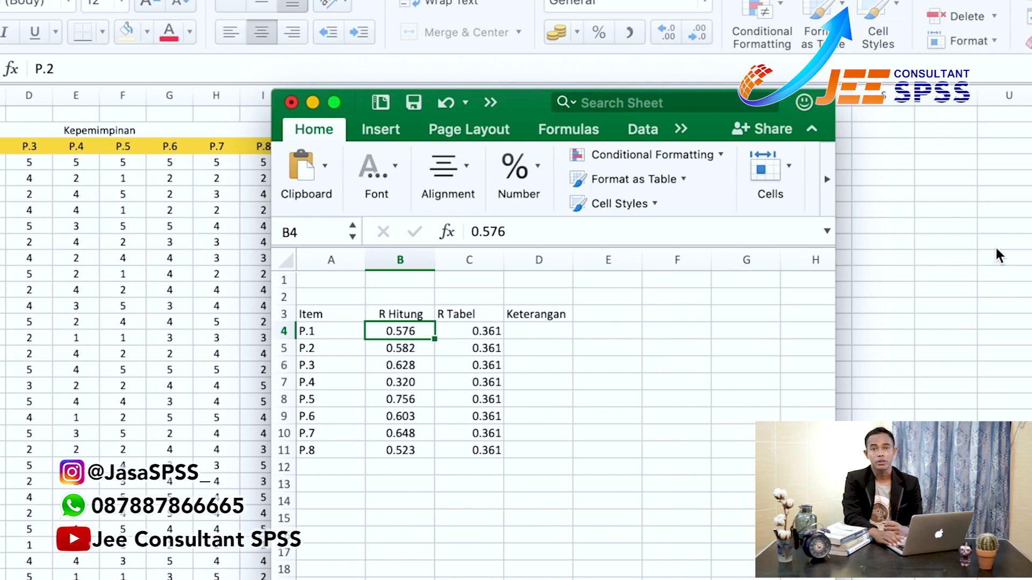
key(Right)
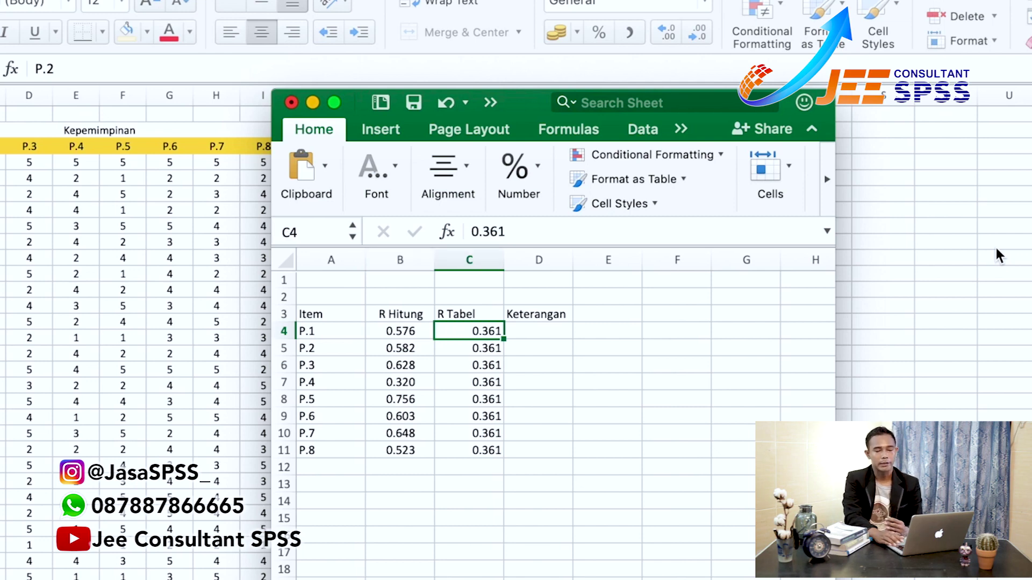
key(Right)
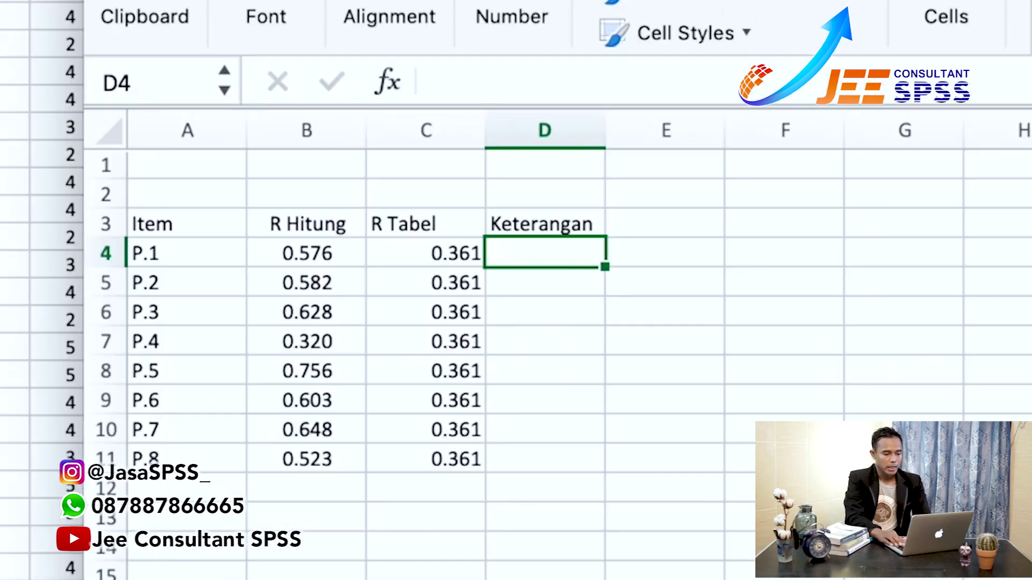
key(Left)
key(Left)
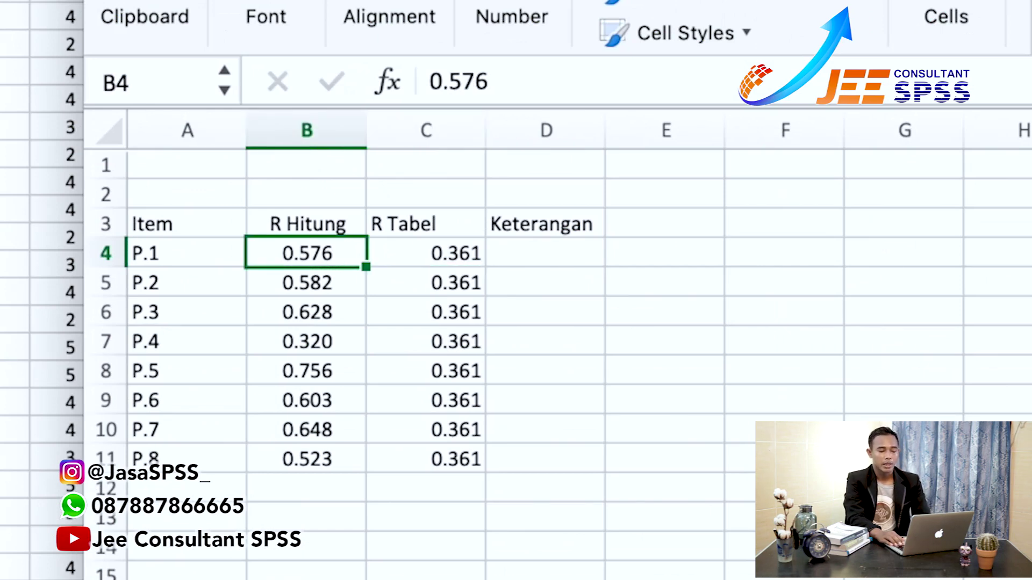
key(Right)
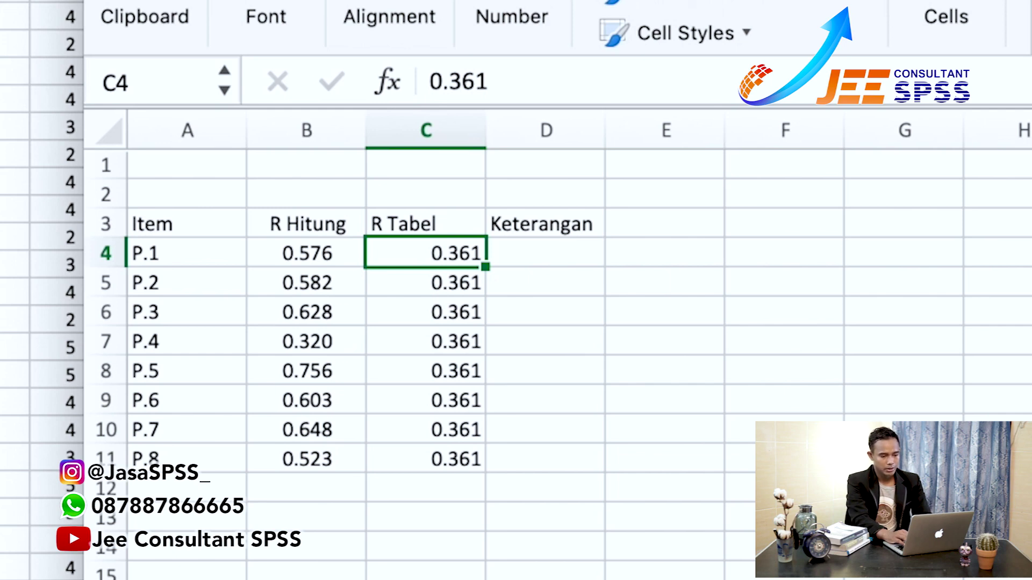
Enter Valid as the Keterangan of P.1, leaving its R Tabel value intact
text(Valid)
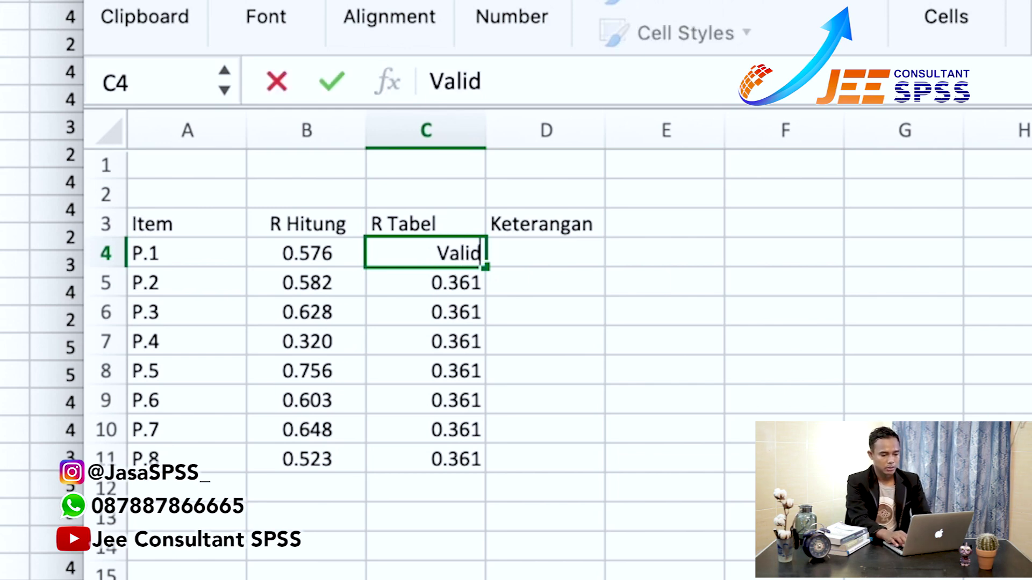
key(Escape)
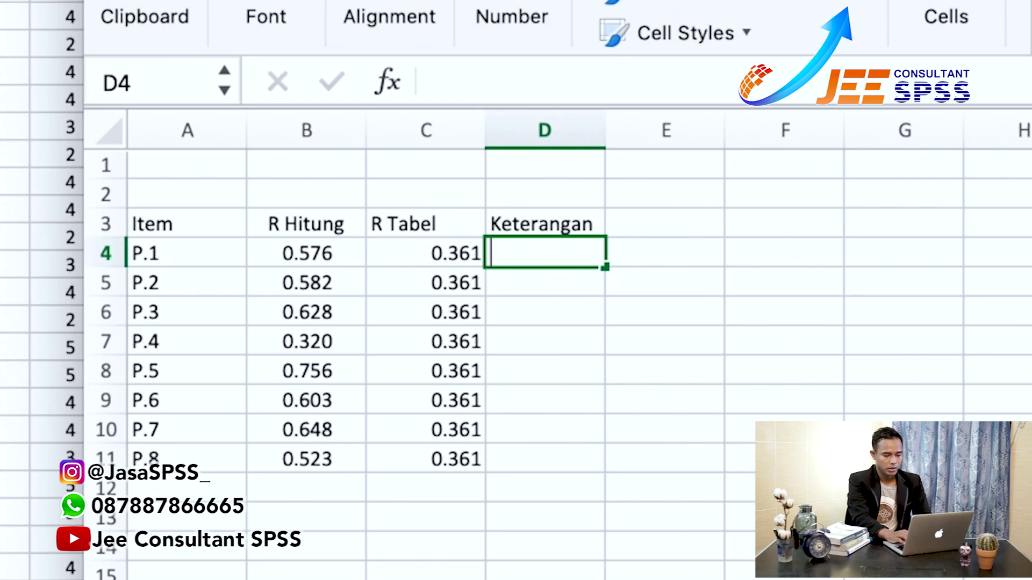
text(Valid)
key(Return)
Copy the Valid entry of P.1 to the Keterangan cells of P.2 and P.3
click(544, 252)
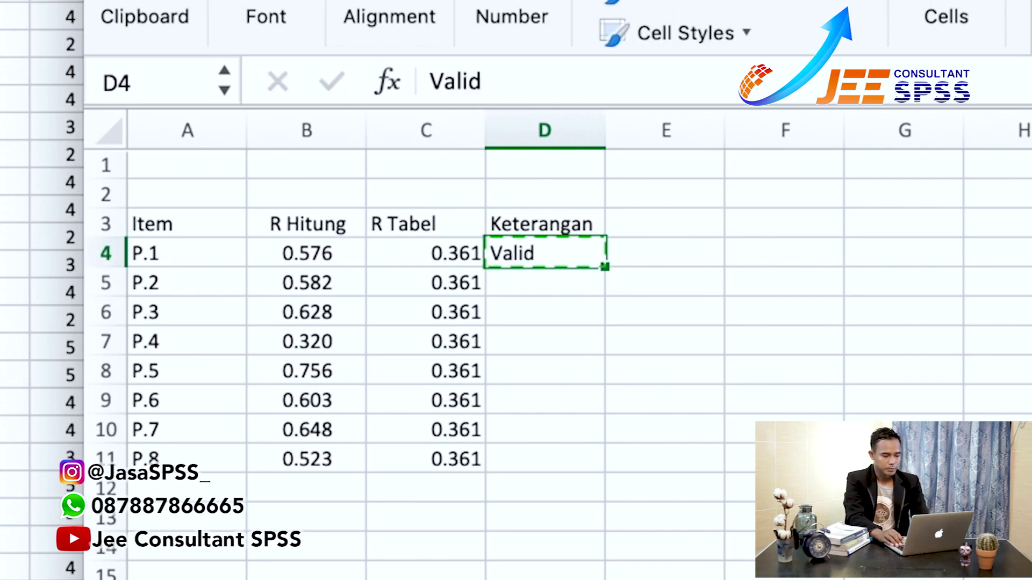
click(545, 282)
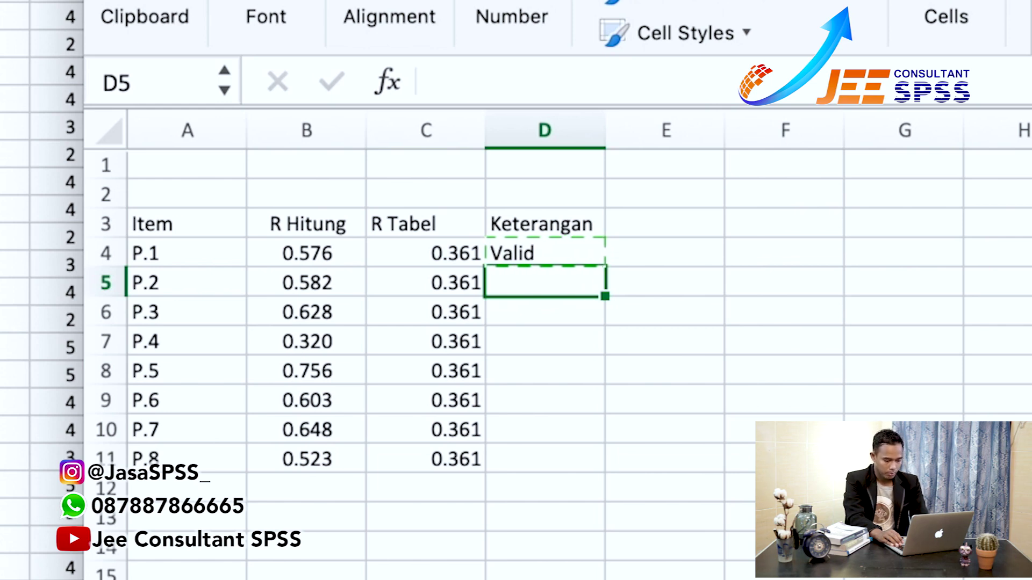
key(super+v)
click(545, 311)
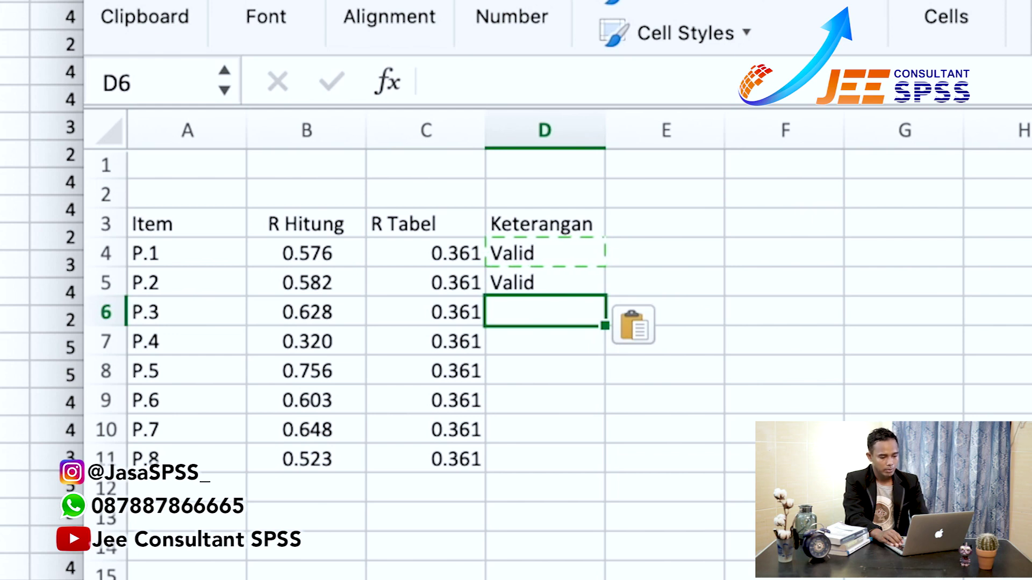
key(super+v)
Enter Tidak Valid as the Keterangan of P.4
click(544, 341)
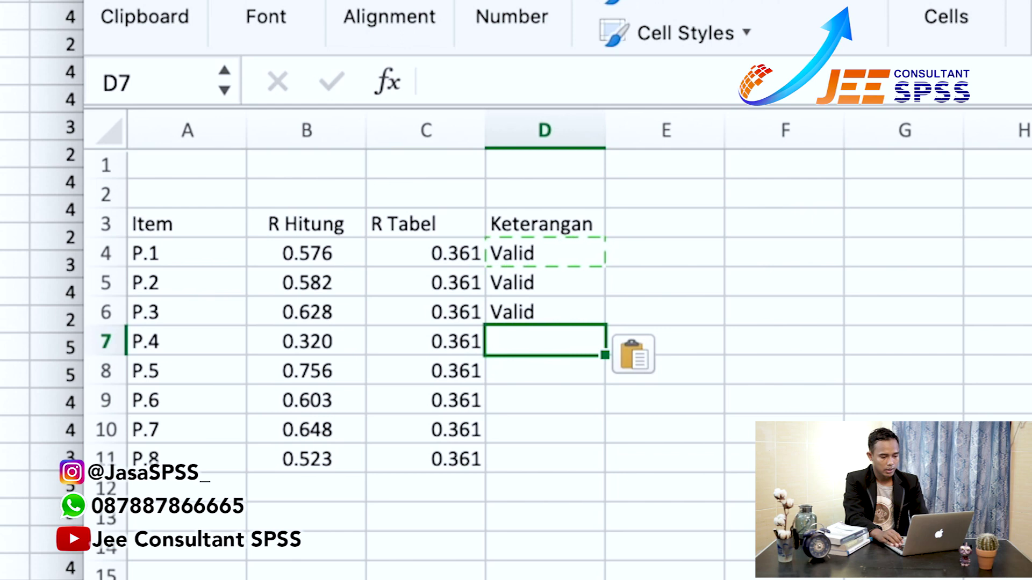
text(Ti)
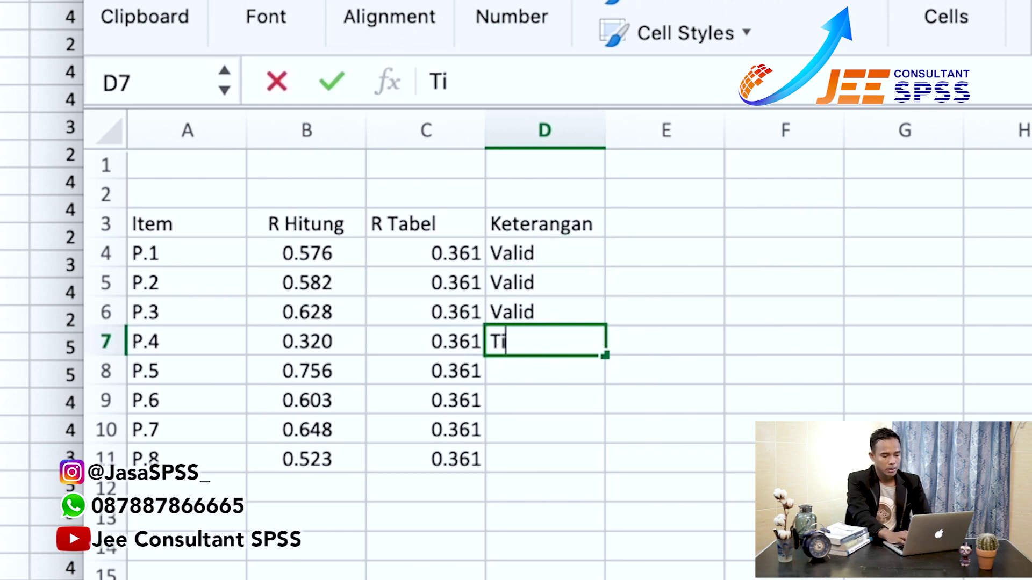
text(dak Valid)
key(Return)
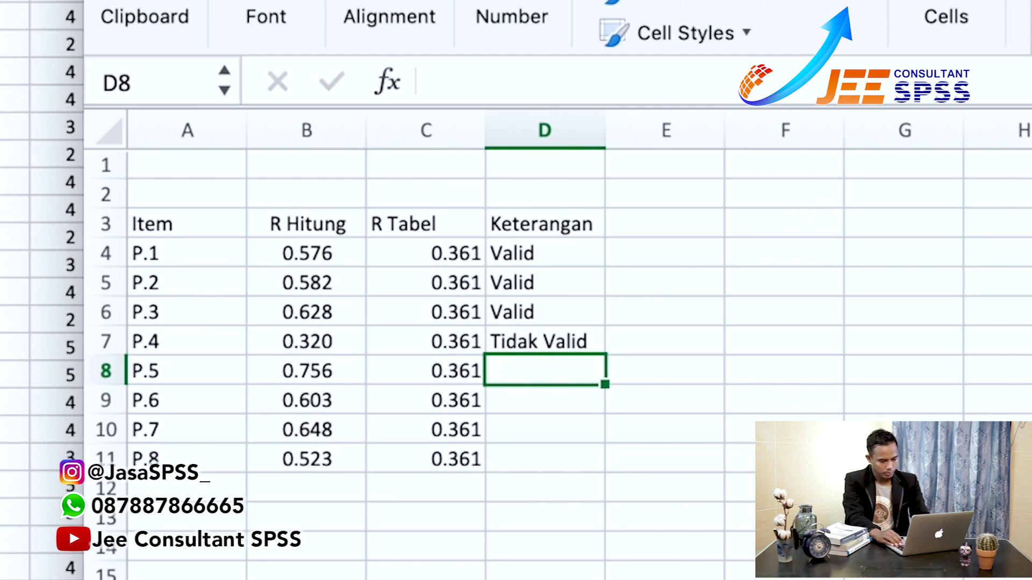
Paste Valid into the Keterangan cells of P.5, P.6, P.7 and P.8
key(super+v)
key(Return)
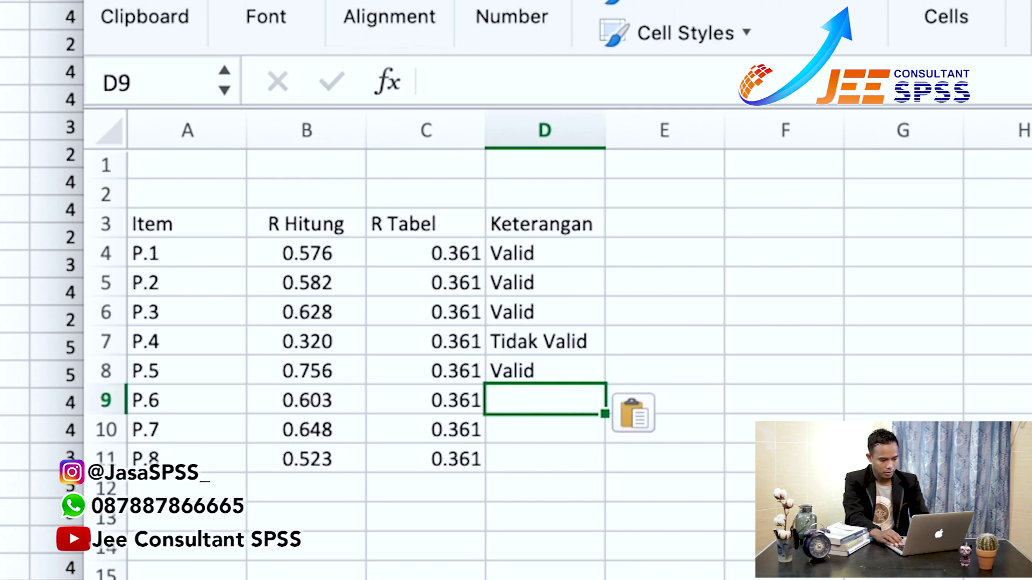
key(super+v)
key(Return)
key(super+v)
key(Return)
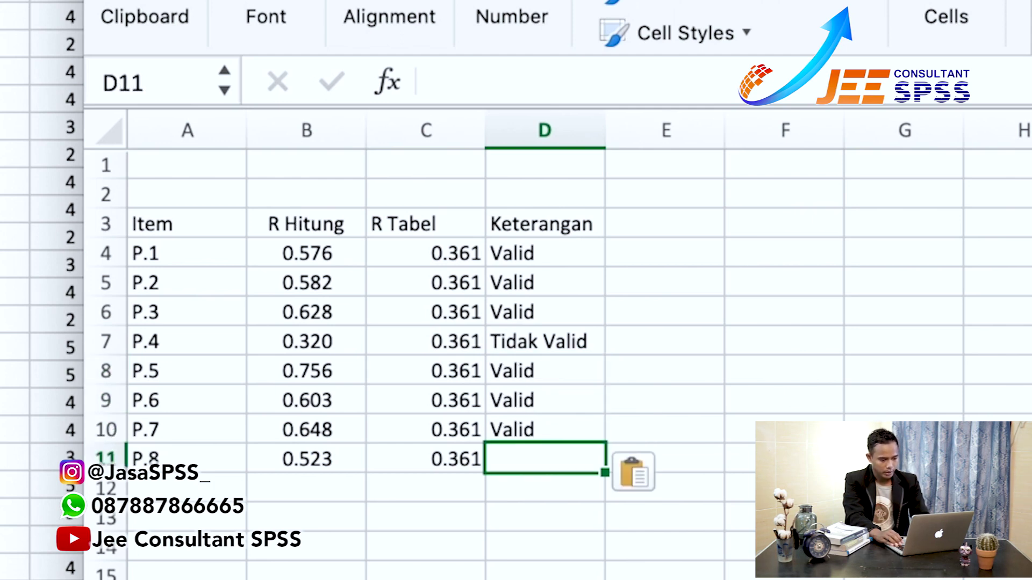
key(super+v)
click(544, 430)
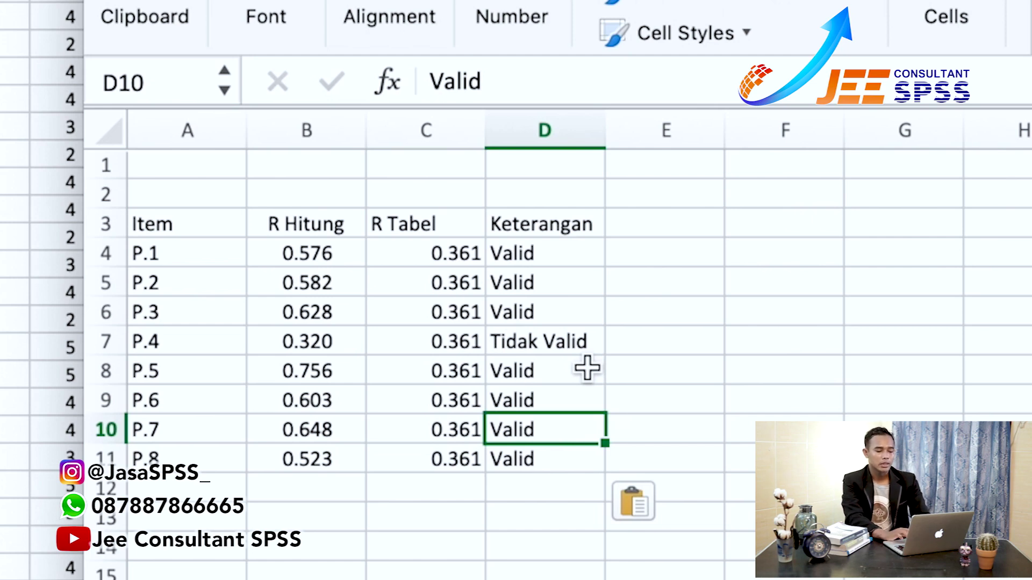
Select the whole P.4 row of the results table, from Item to Keterangan
click(507, 334)
key(Home)
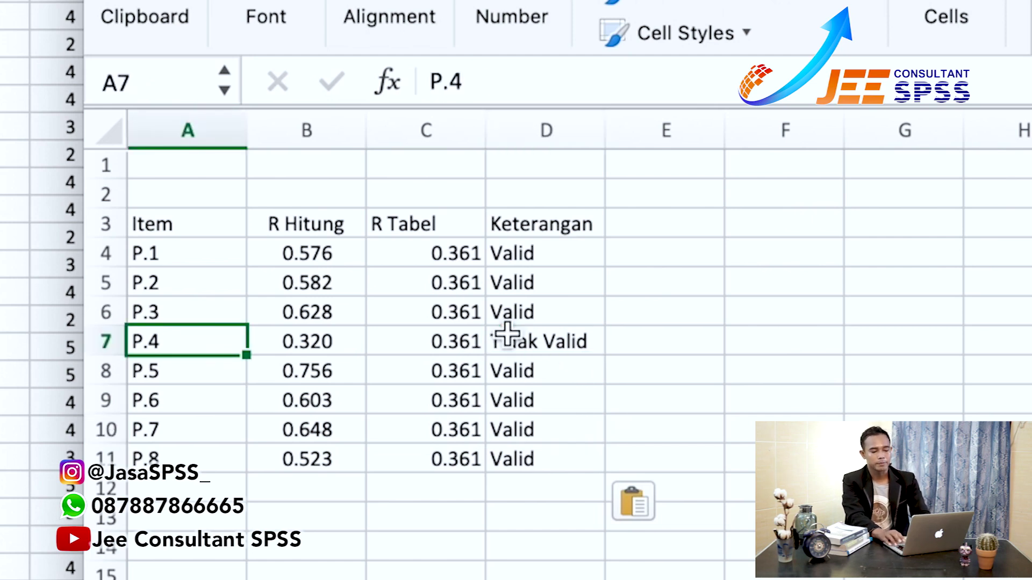
key(shift+Right)
key(shift+Right)
key(shift+Right)
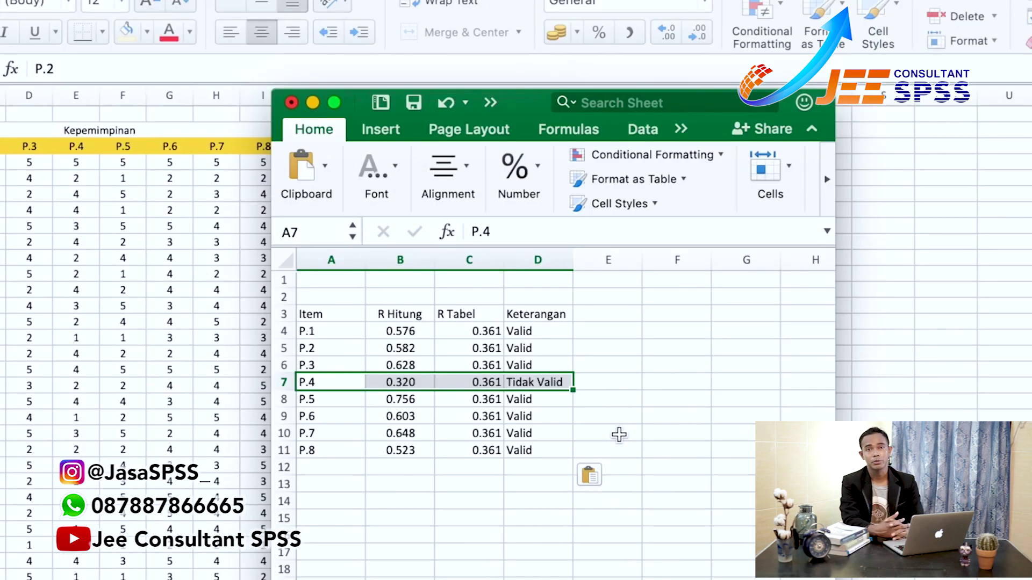
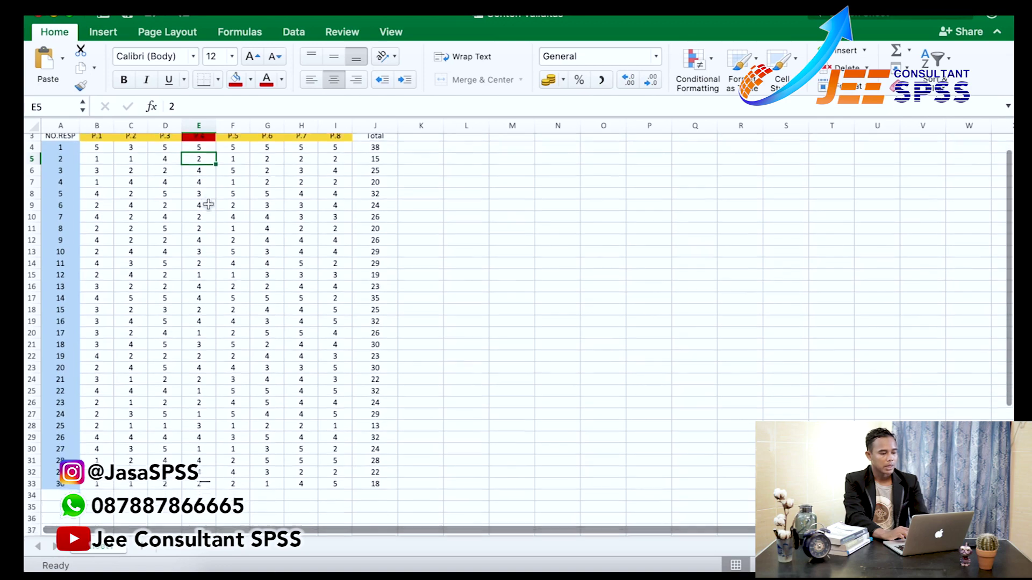
Examine the respondents' answers in the P.4 column of the Kepemimpinan data worksheet
scroll(209, 204, up, 5)
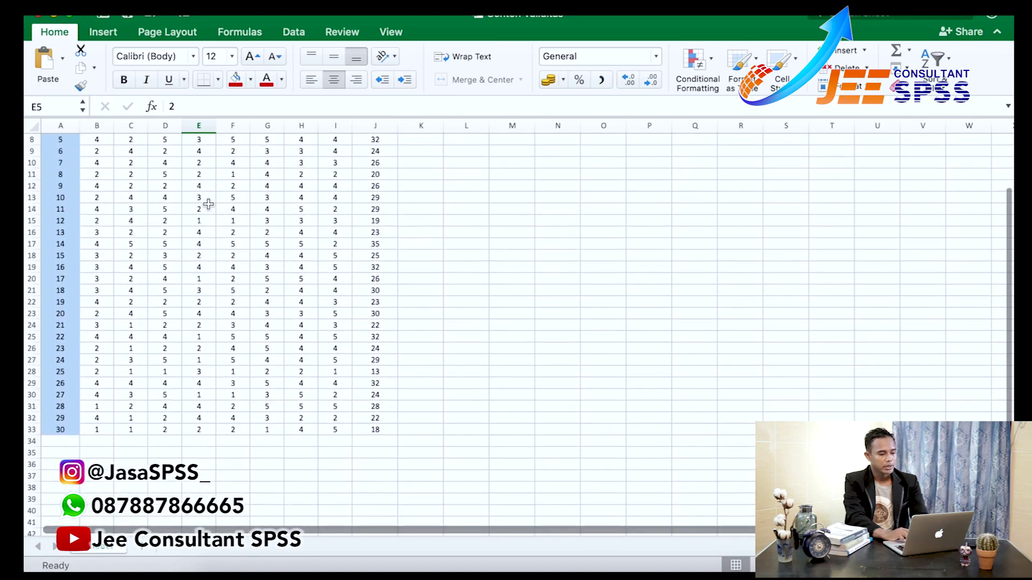
click(199, 151)
key(super+shift+Down)
click(199, 220)
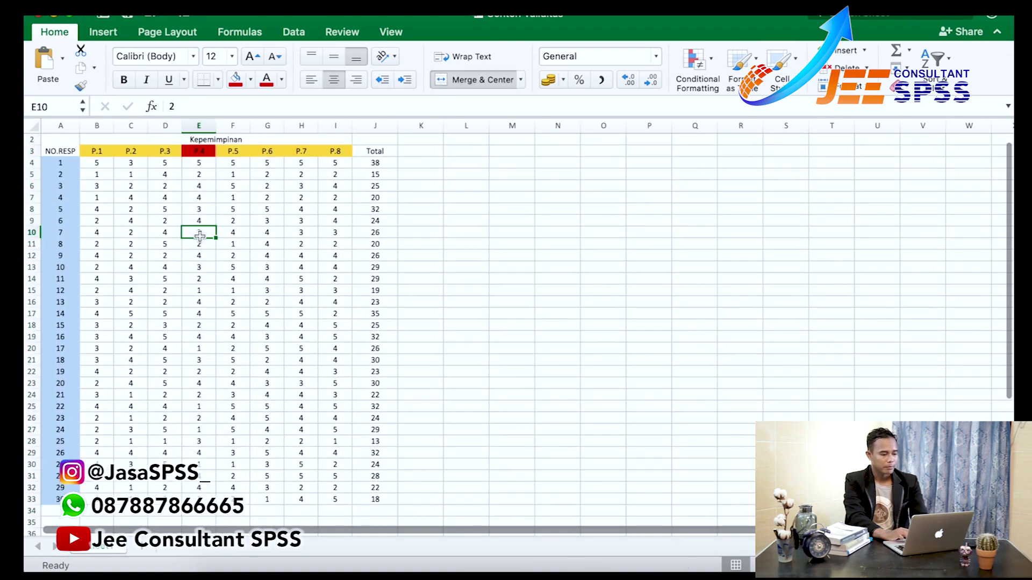
scroll(201, 172, up, 1)
click(204, 126)
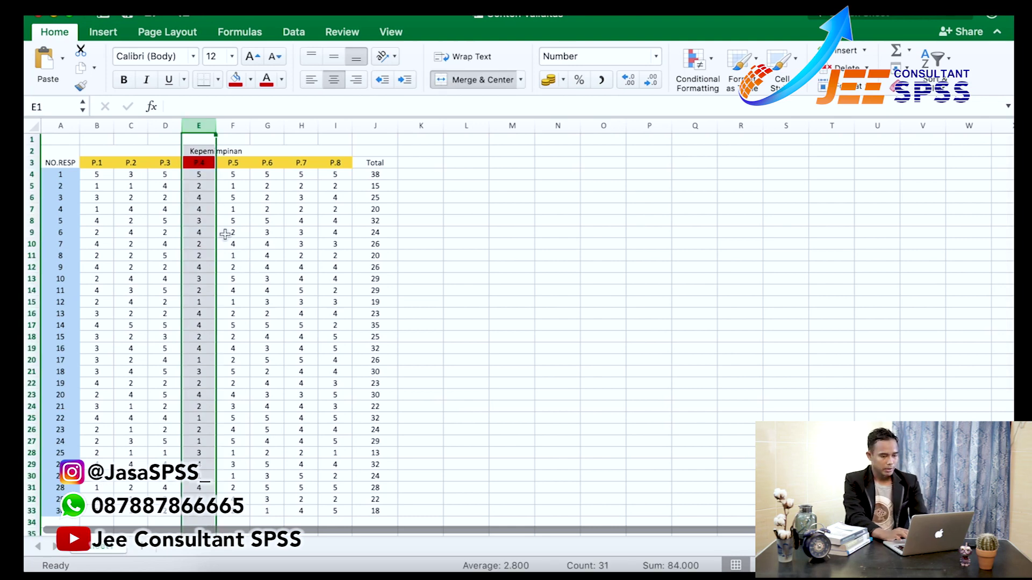
scroll(225, 234, down, 1)
click(213, 198)
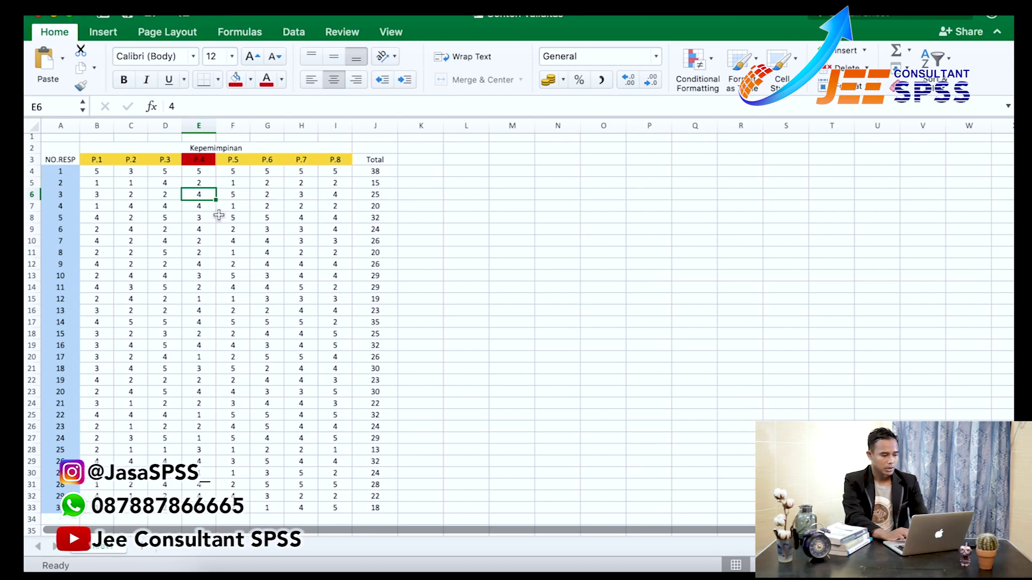
Change respondent 25's answer to item P.4 in the Kepemimpinan table to 4
scroll(218, 215, down, 5)
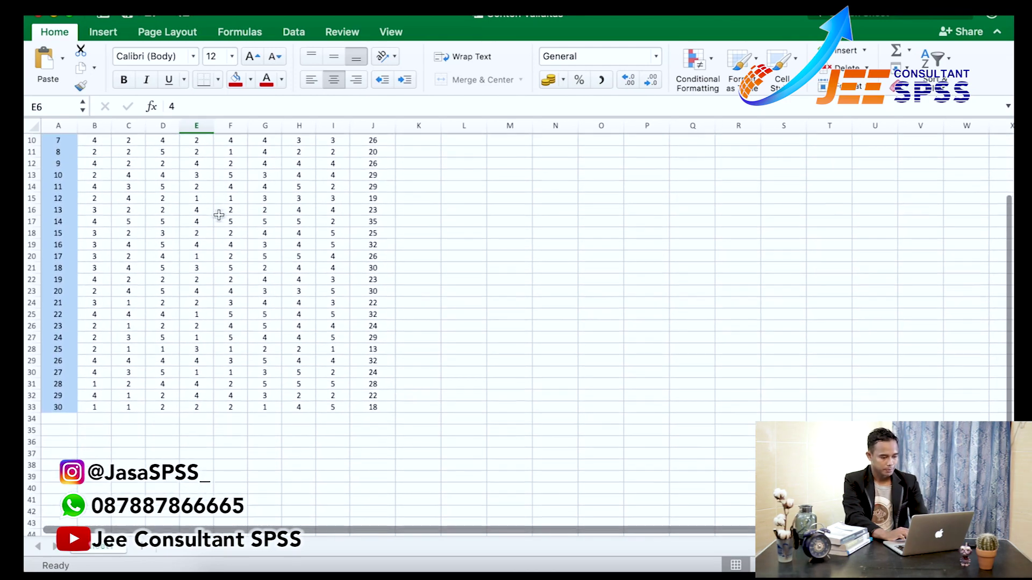
scroll(219, 215, up, 4)
click(206, 426)
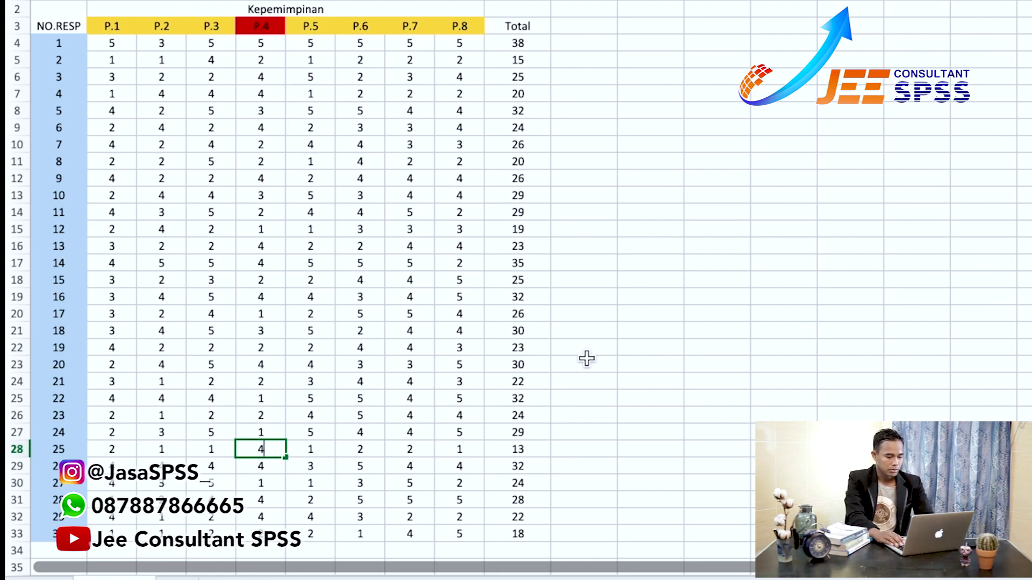
key(Up)
key(Down)
Copy the answers from P.1 through Total for all 30 respondents and paste them into the SPSS data editor
key(ctrl+Up)
key(Down)
key(Left)
key(Left)
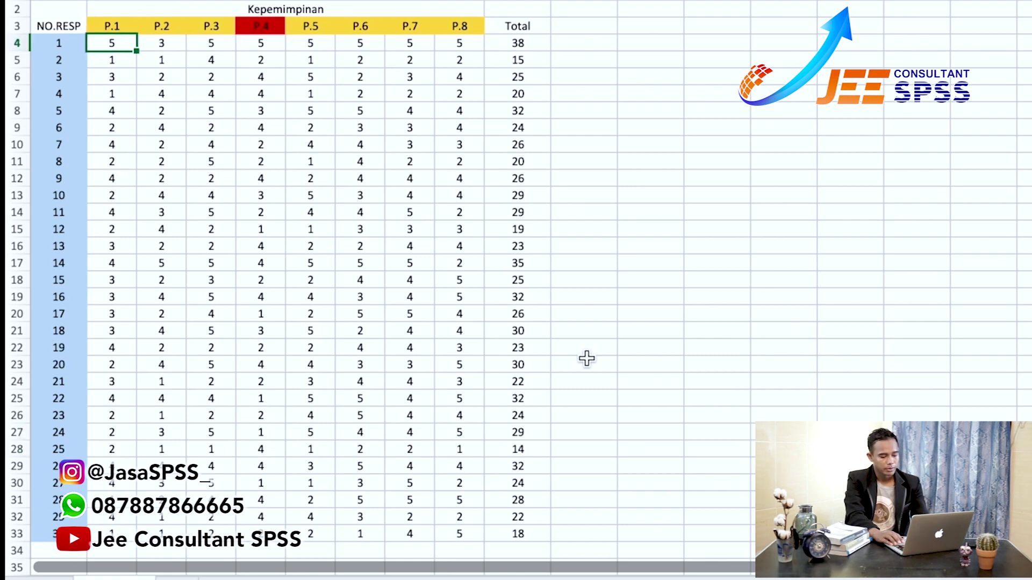
key(ctrl+shift+End)
key(super+c)
key(super+Tab)
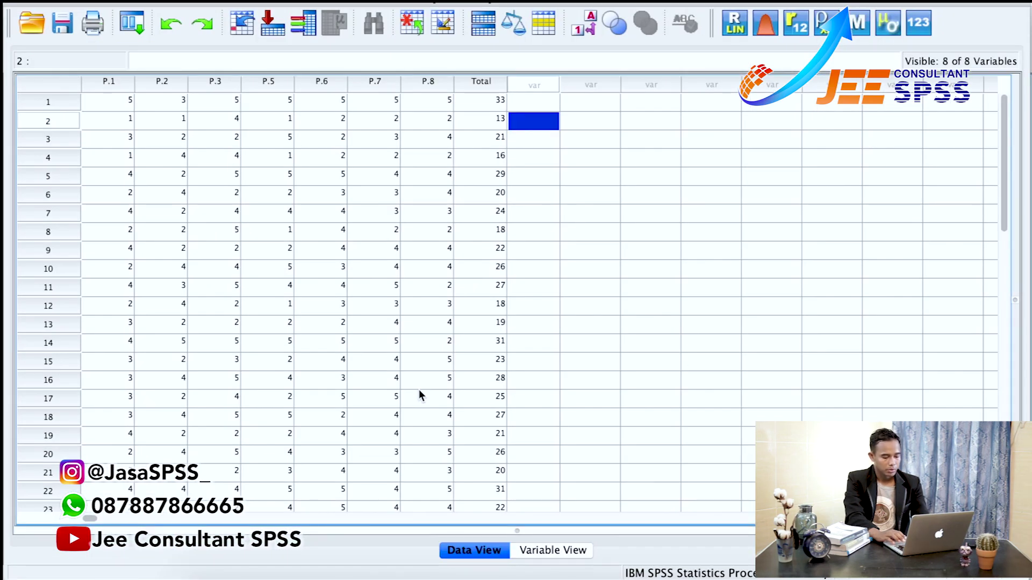
key(super+v)
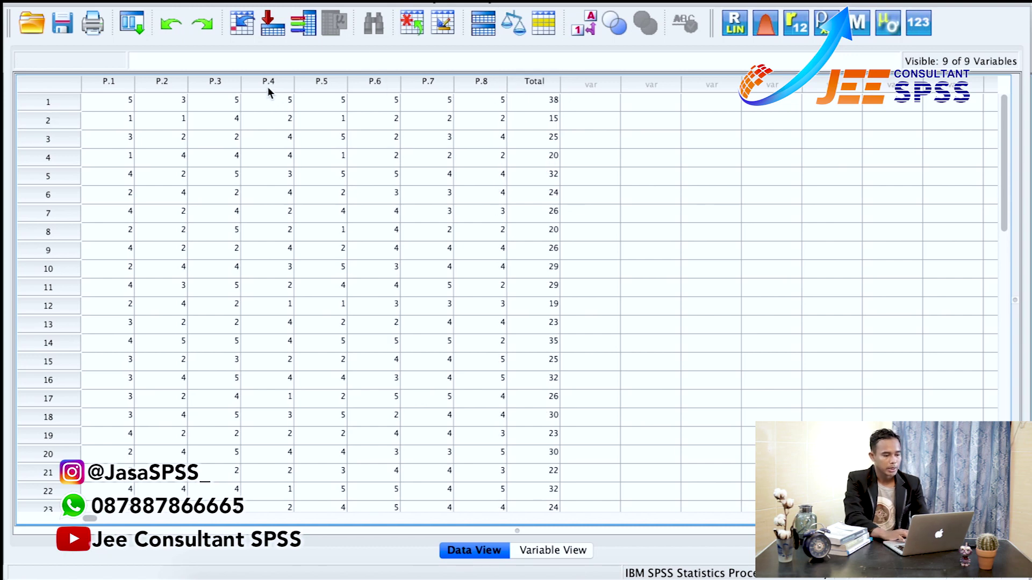
click(108, 108)
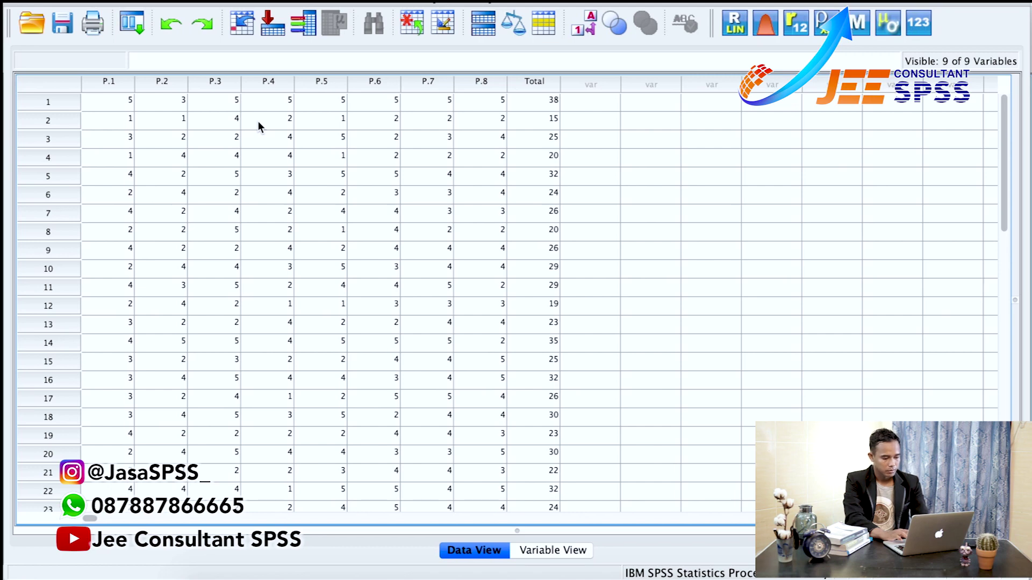
Open the Bivariate Correlations analysis and remove all variables already in its Variables list
scroll(285, 370, down, 4)
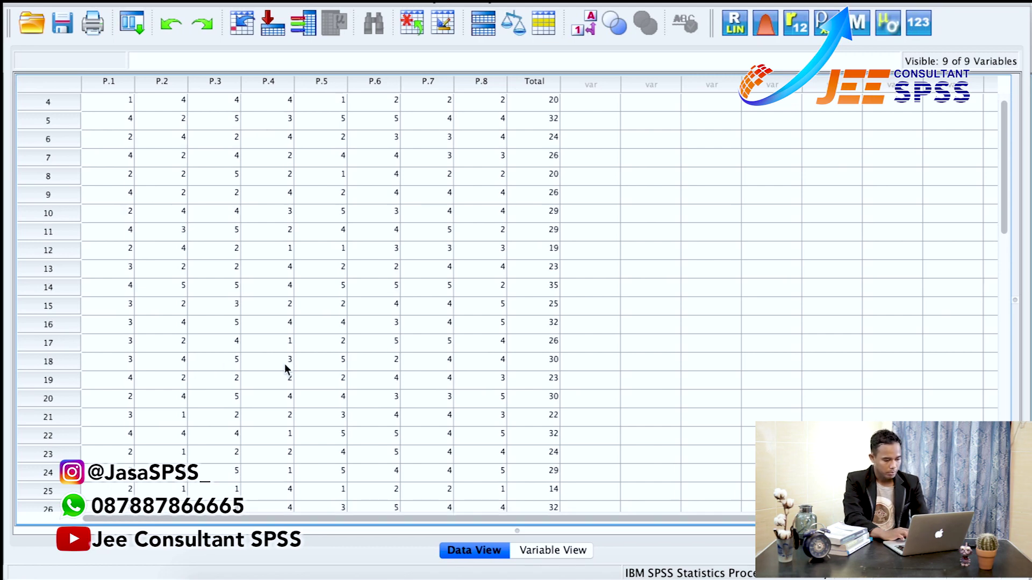
scroll(293, 473, up, 4)
click(377, 1)
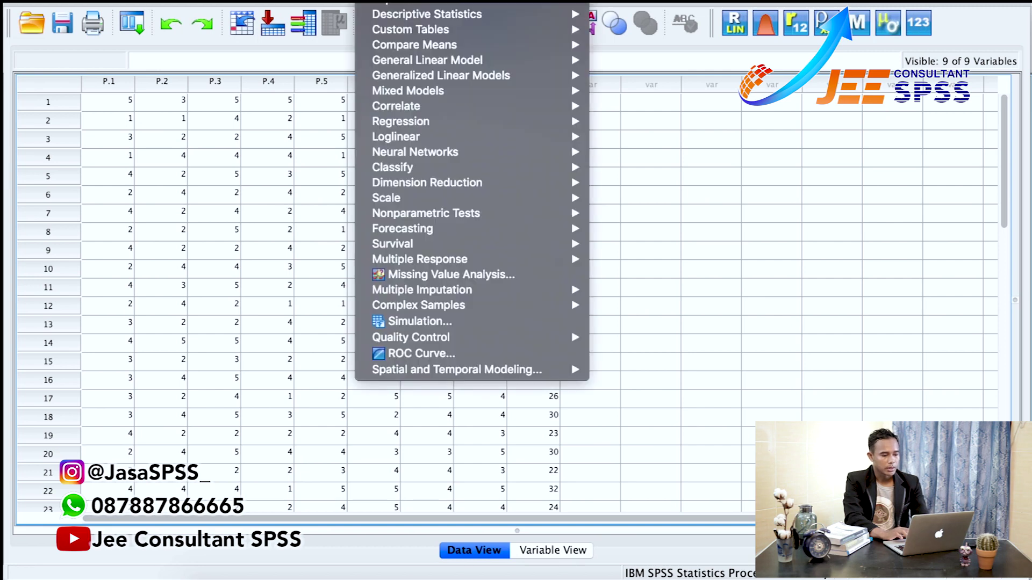
mouse_move(530, 107)
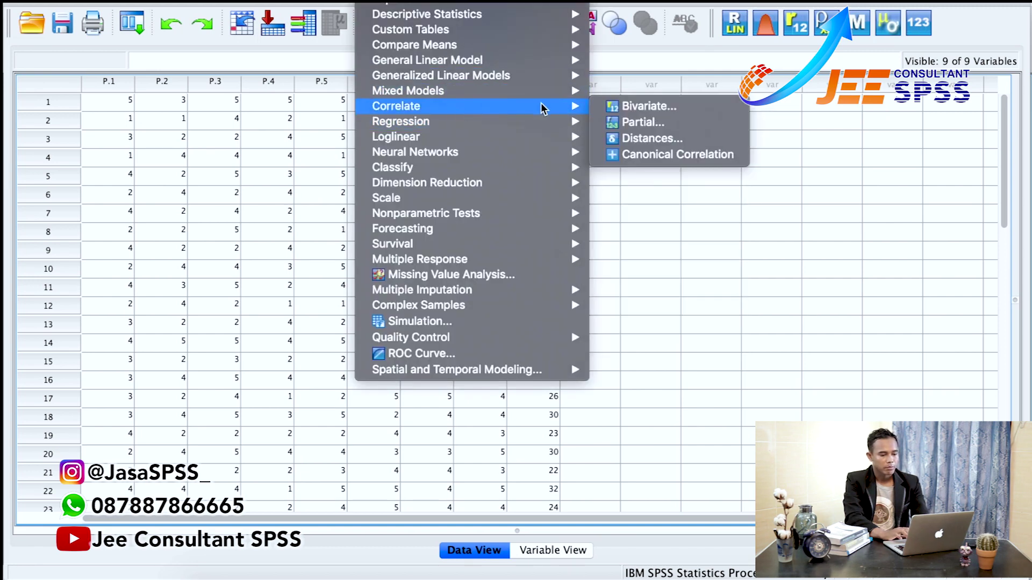
click(598, 108)
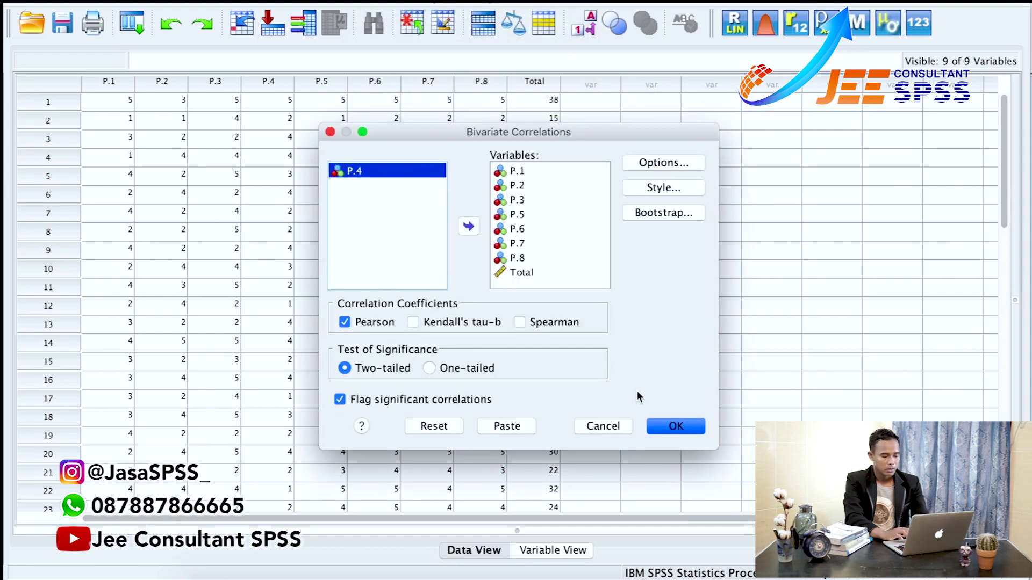
click(564, 229)
key(super+a)
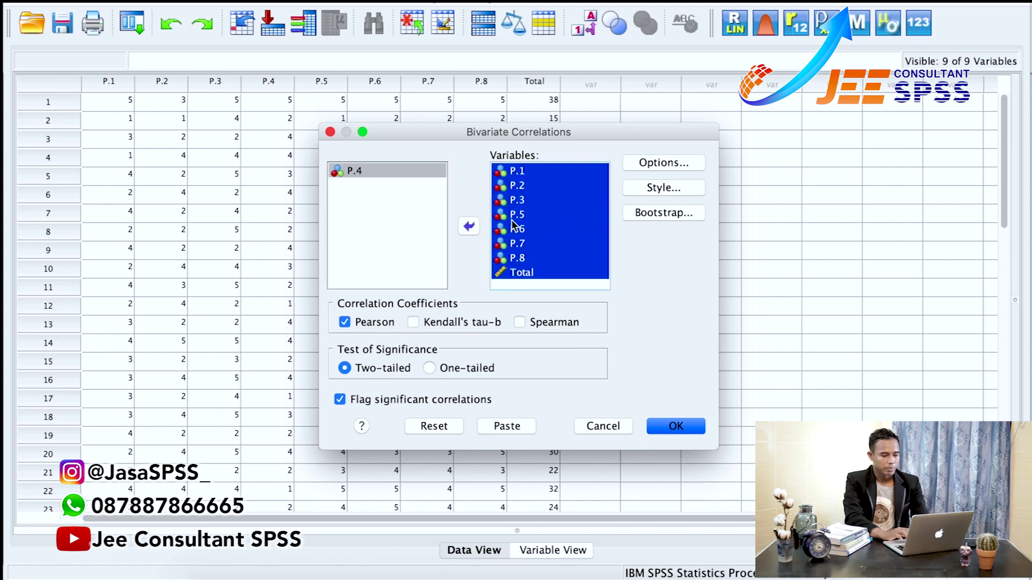
click(468, 228)
Add P.1 to P.8 and Total as analysis variables and run the two-tailed Pearson correlation
click(394, 221)
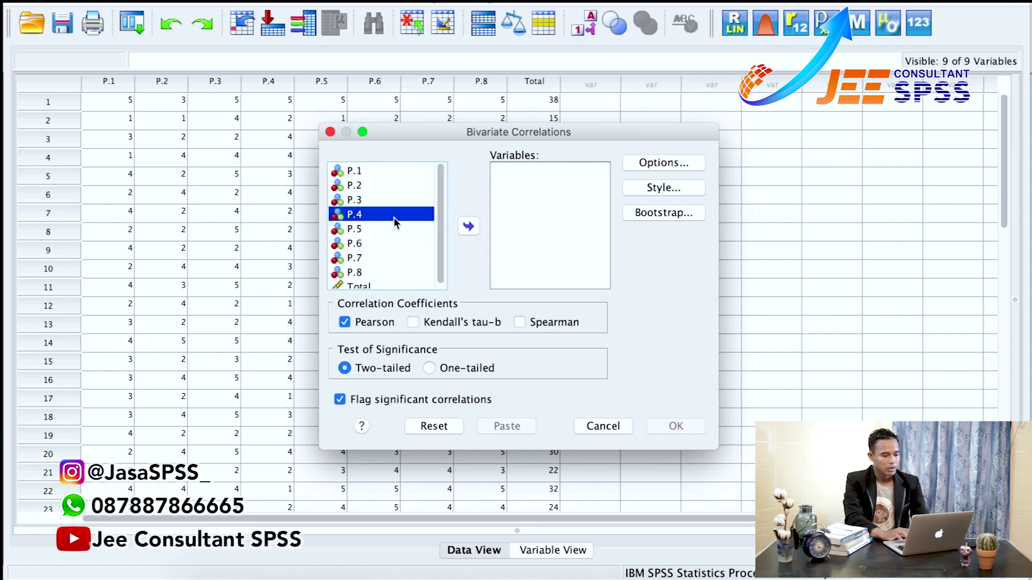
key(super+a)
click(468, 228)
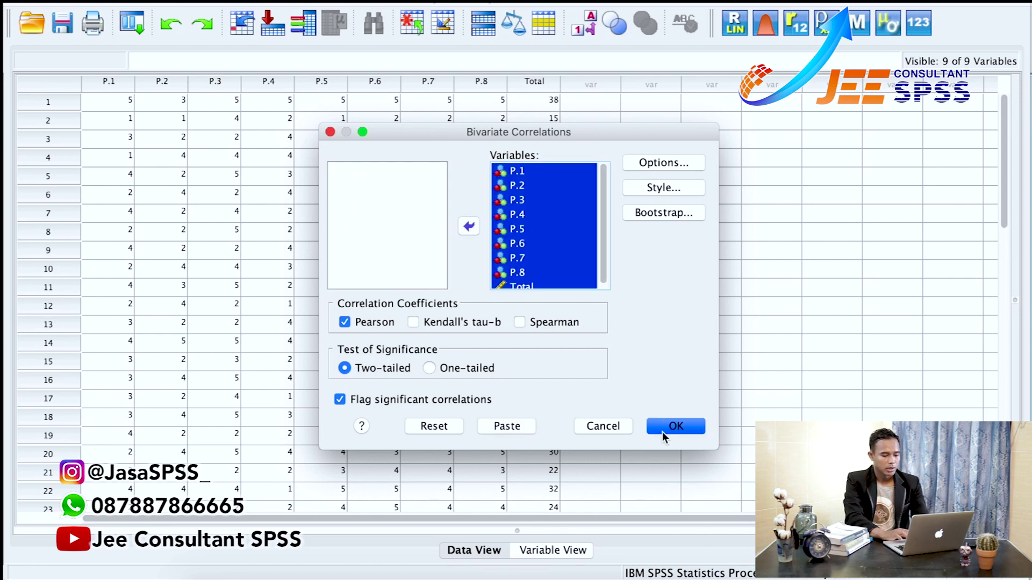
click(676, 427)
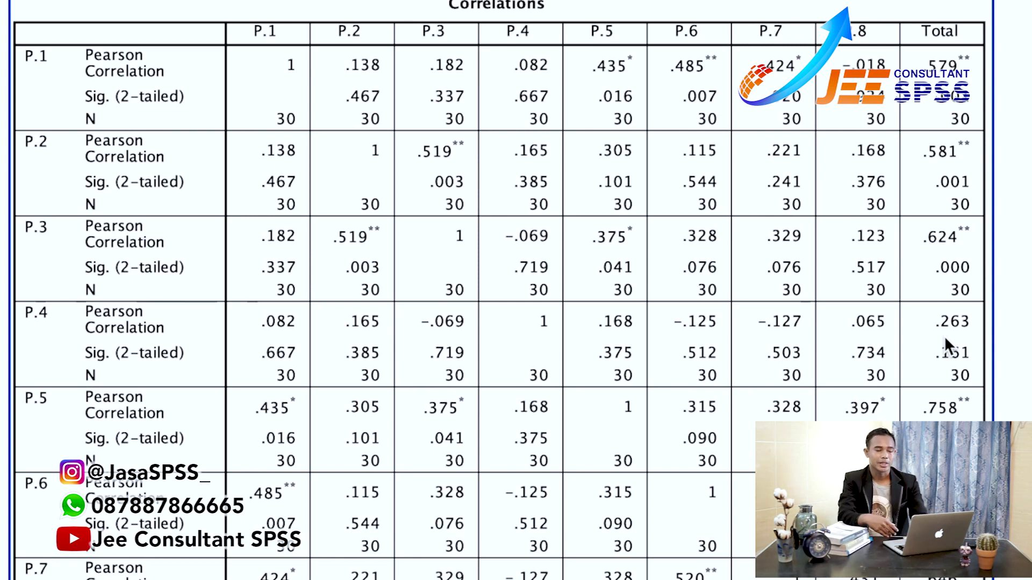
Switch back to Excel and change respondent 25's P.4 answer first to 3 and finally to 2
key(super+Tab)
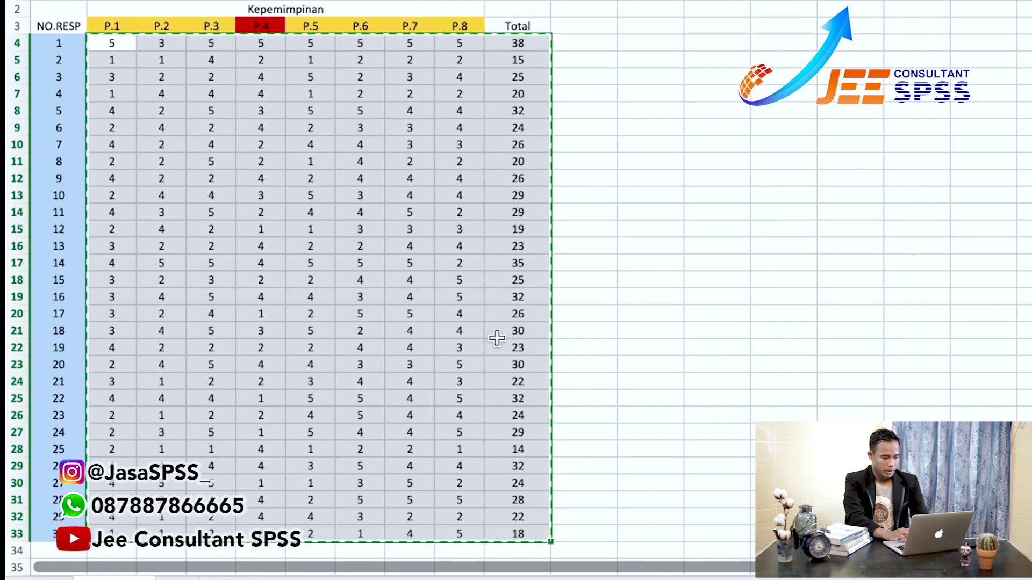
click(283, 447)
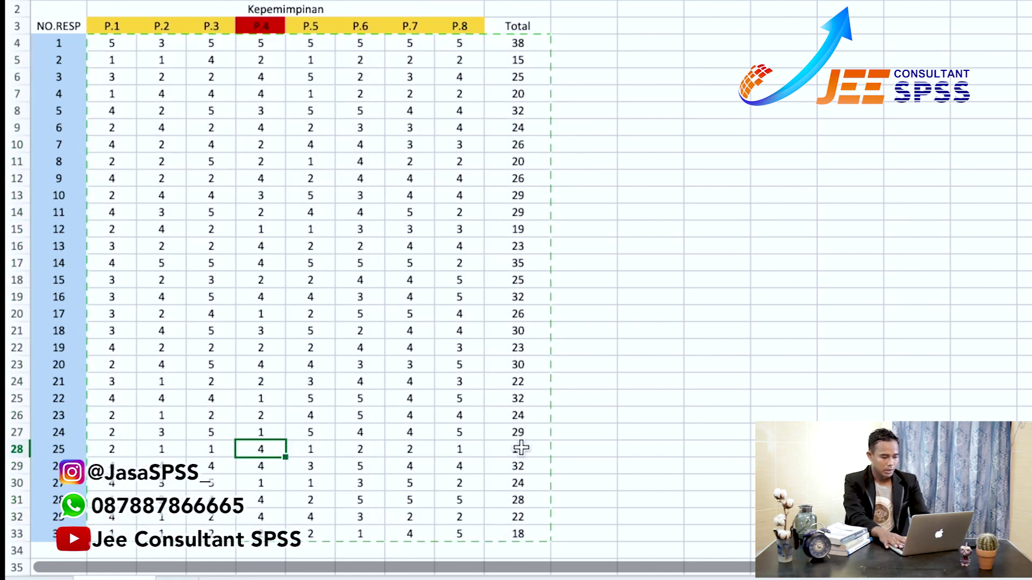
text(3)
key(Return)
key(Up)
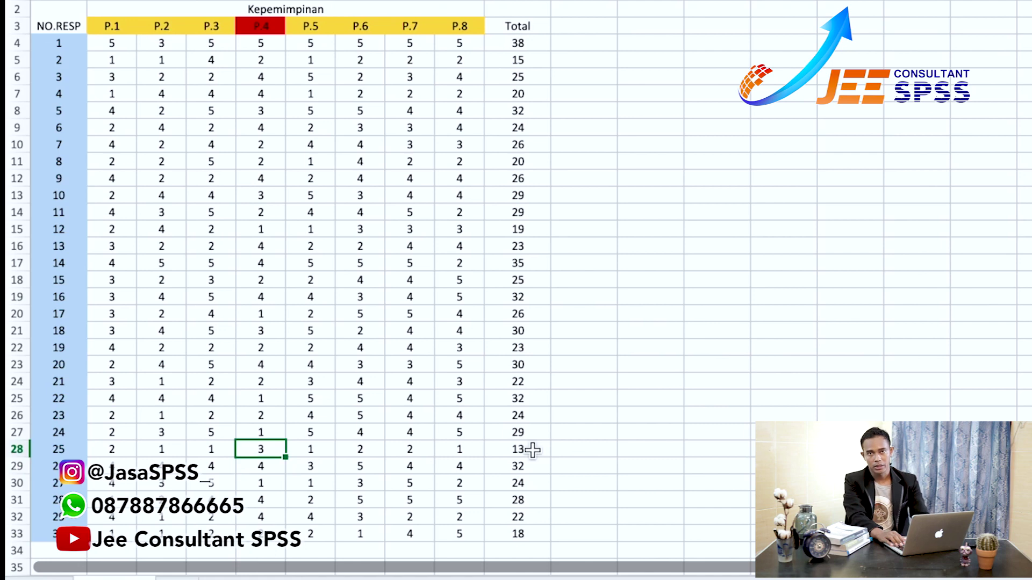
text(2)
key(Return)
key(Return)
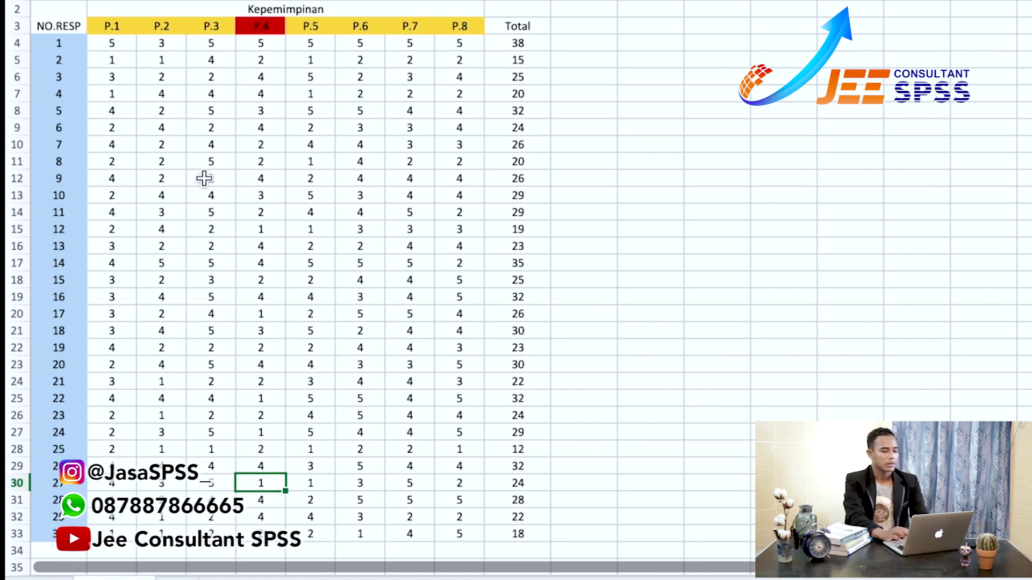
Copy the revised data from P.1 through Total and paste it over the existing data in SPSS, starting at respondent 1
click(105, 30)
key(Down)
key(ctrl+shift+End)
key(ctrl+c)
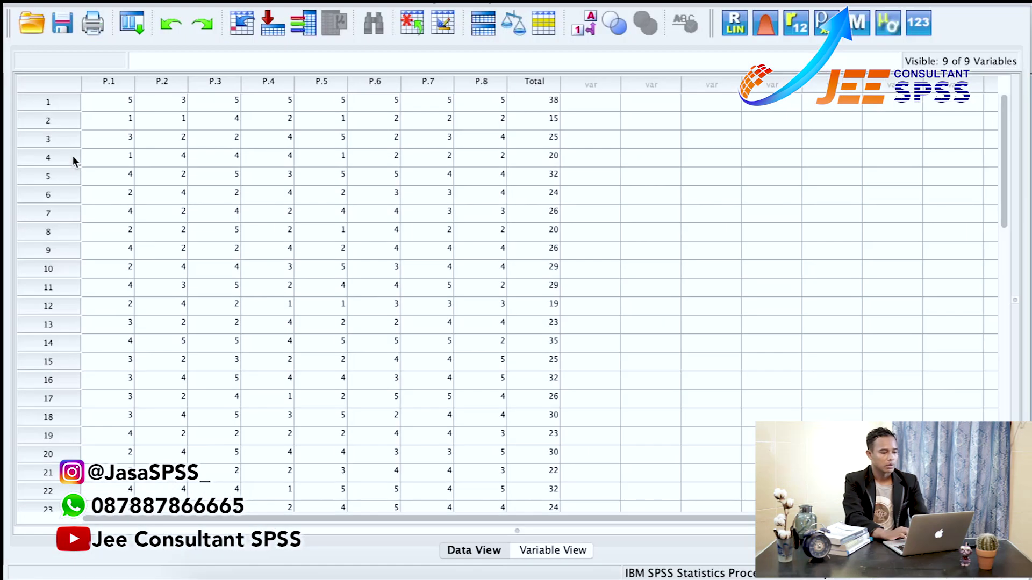
click(103, 100)
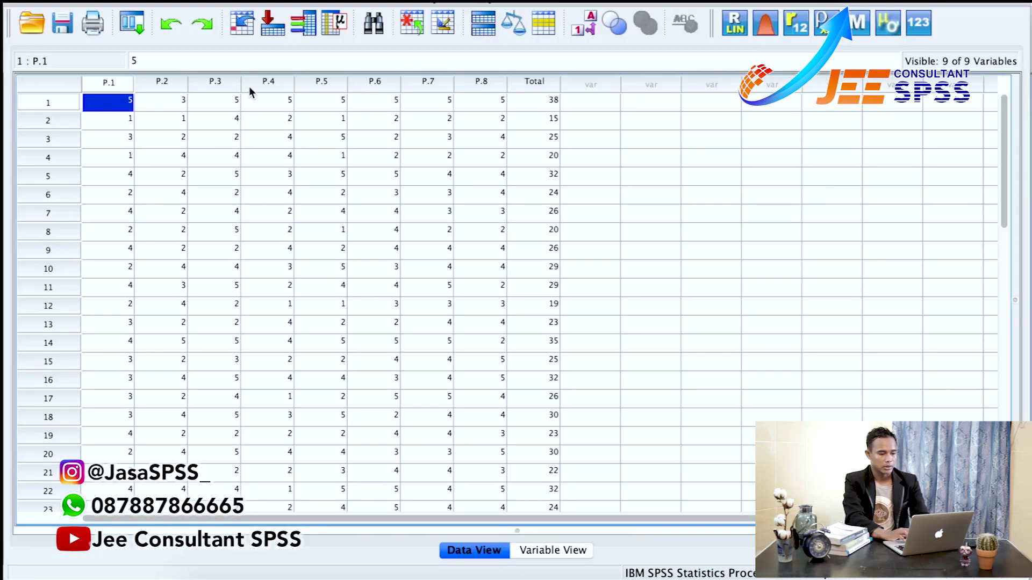
key(ctrl+v)
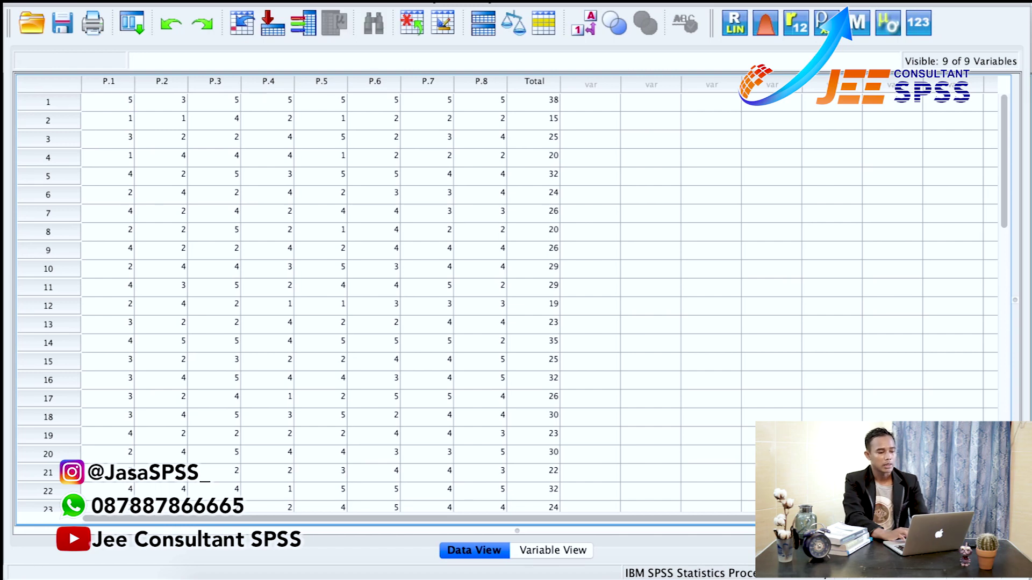
Rerun the bivariate Pearson correlation for P.1 to P.8 and Total
click(376, 1)
mouse_move(453, 110)
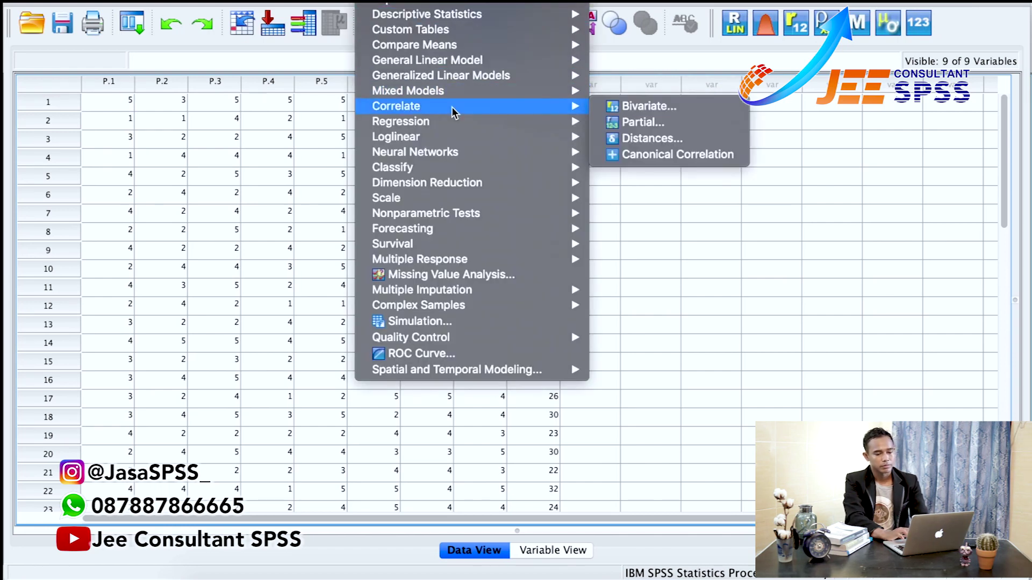
click(621, 110)
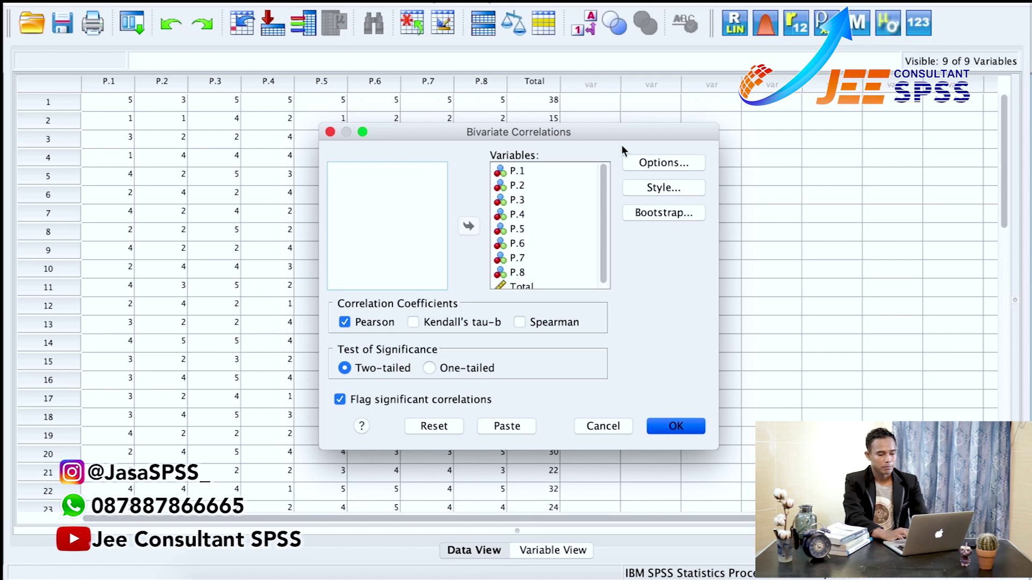
key(Return)
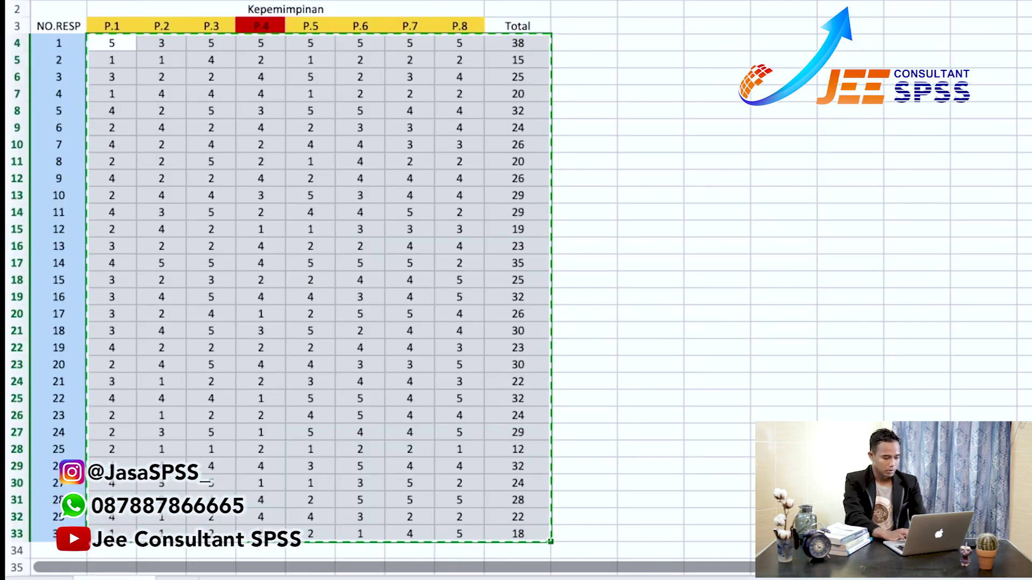
In the Excel worksheet, set respondent 25's P.4 answer to 1
key(Escape)
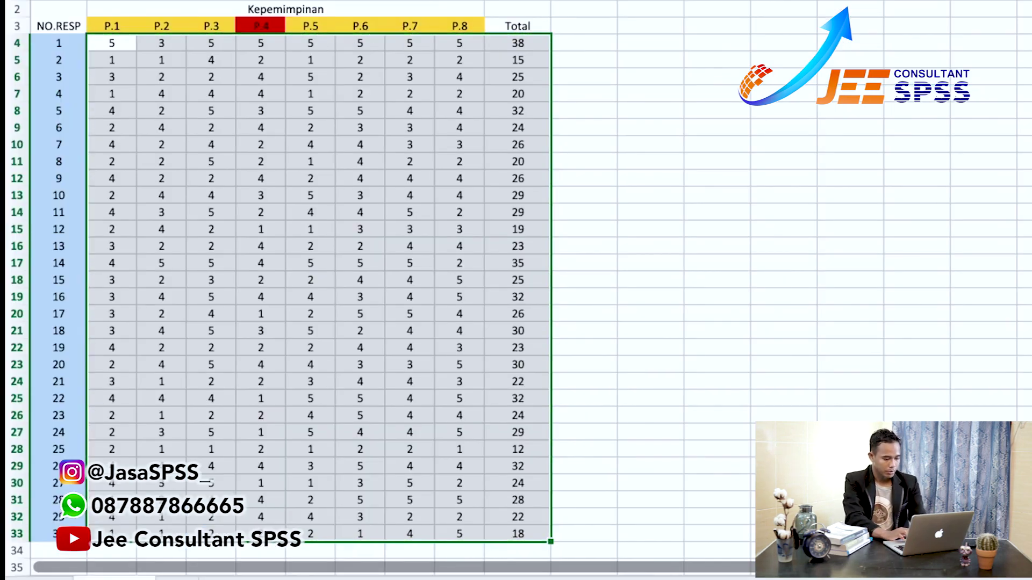
click(11, 451)
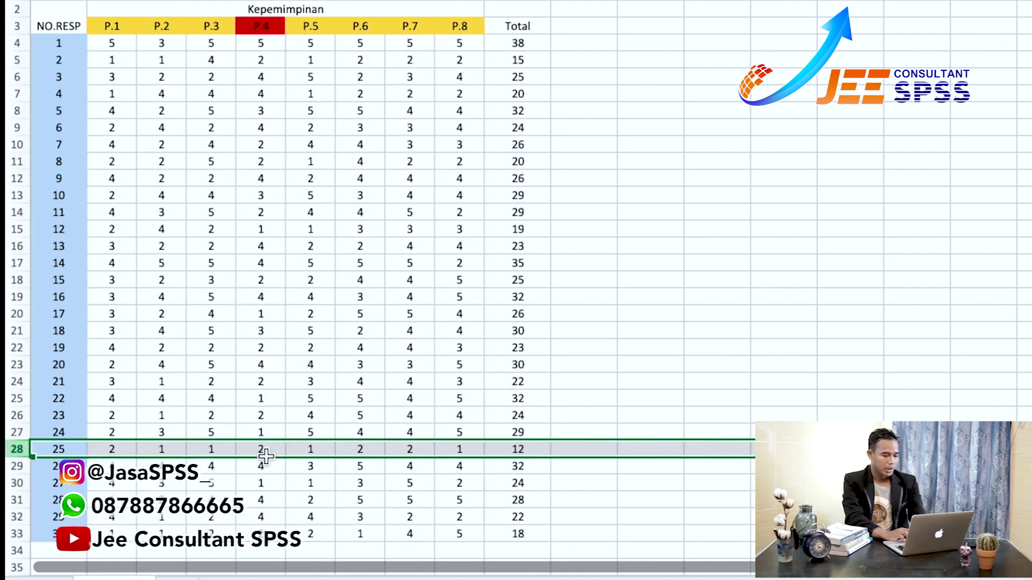
click(261, 449)
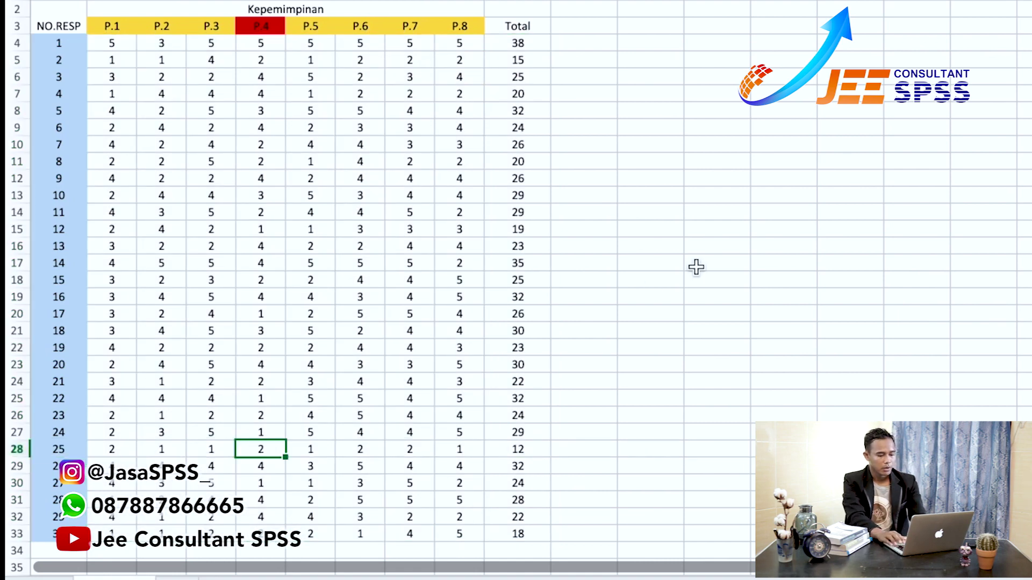
text(1)
key(Return)
Copy the full data block of all 30 respondents, from P.1 through Total
key(ctrl+Right)
key(ctrl+Up)
key(Down)
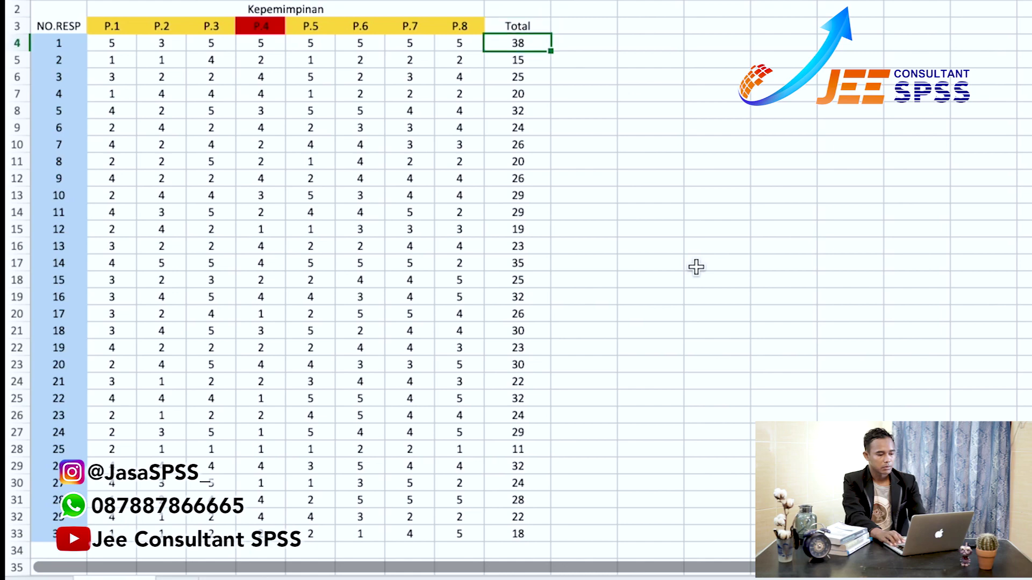
key(ctrl+shift+Left)
key(shift+Right)
key(super+shift+Down)
key(super+c)
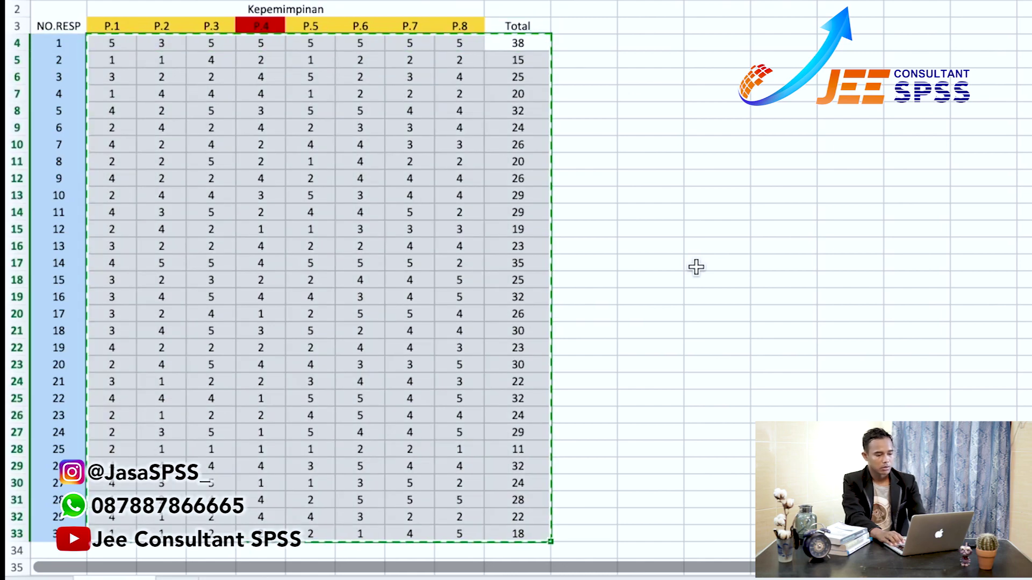
Switch to the SPSS data editor and paste the copied data starting at the first P.1 cell
key(super+Tab)
key(super+grave)
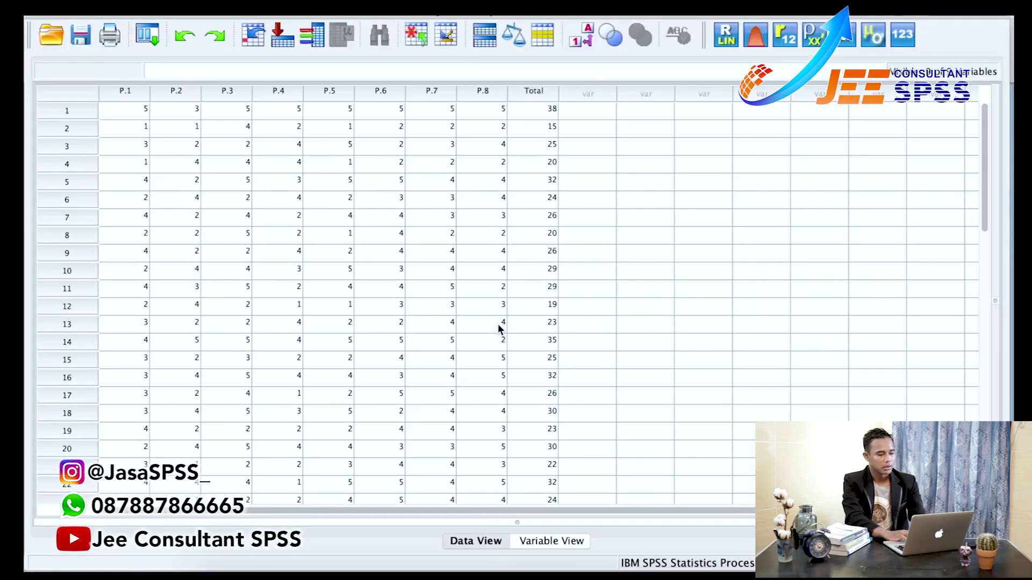
click(140, 112)
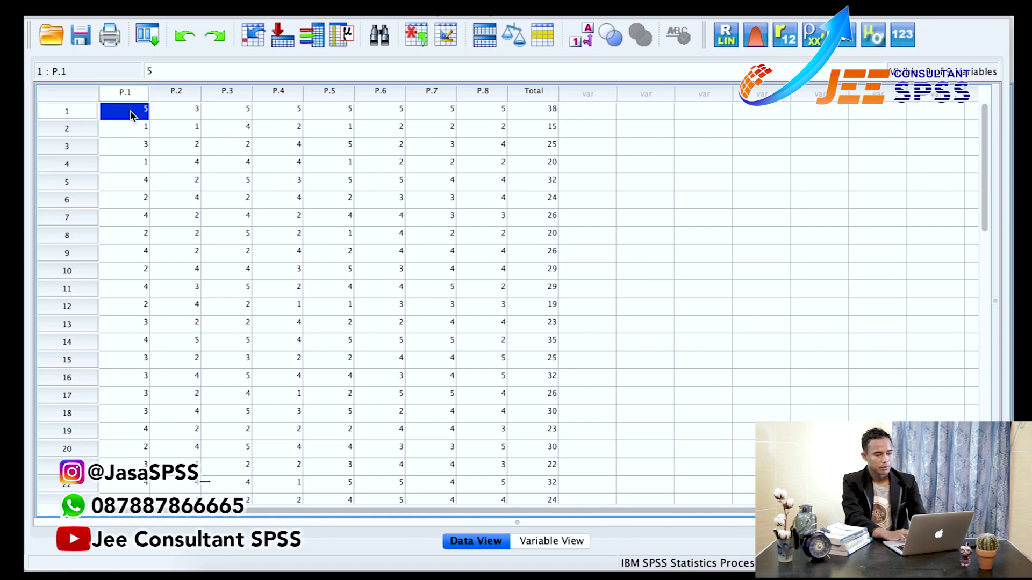
key(super+v)
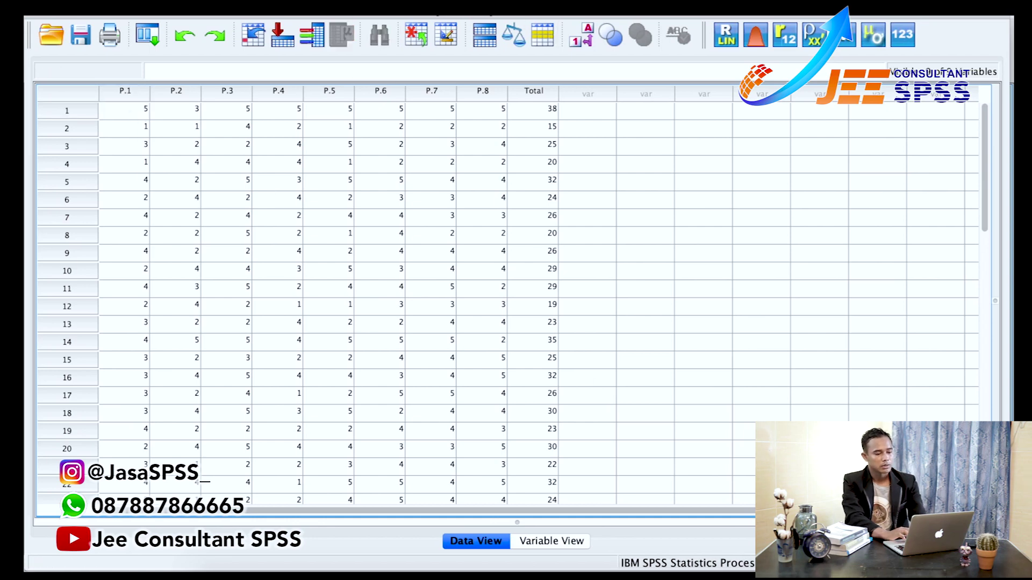
Run the bivariate Pearson correlation again on the updated data with P.1 to P.8 and Total
click(382, 7)
mouse_move(420, 115)
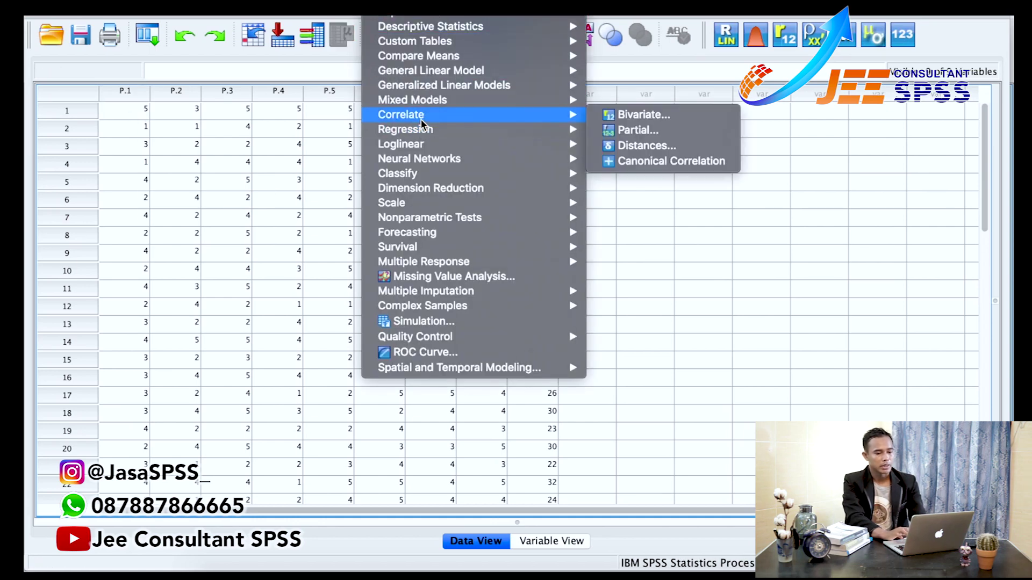
click(633, 122)
key(Return)
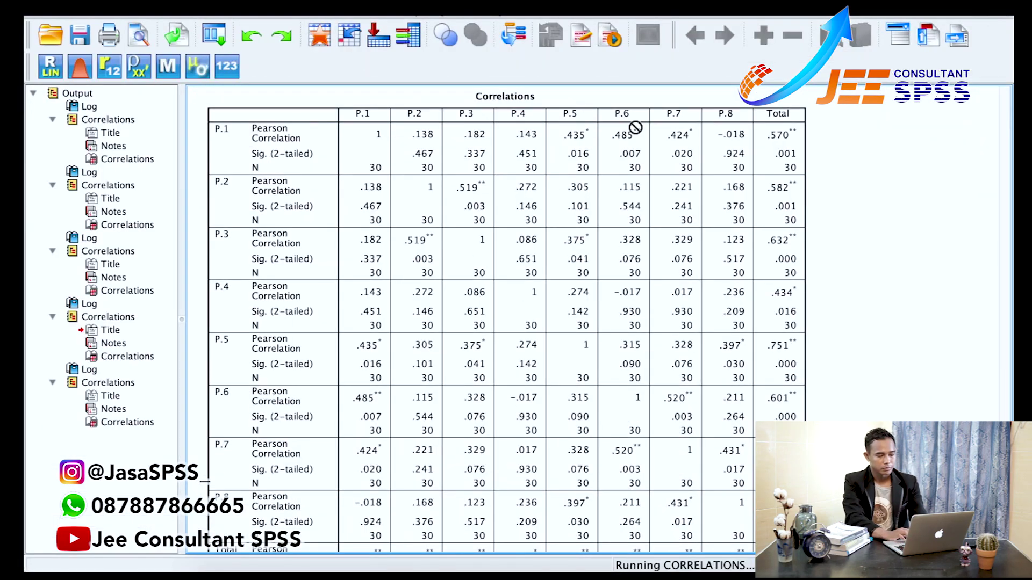